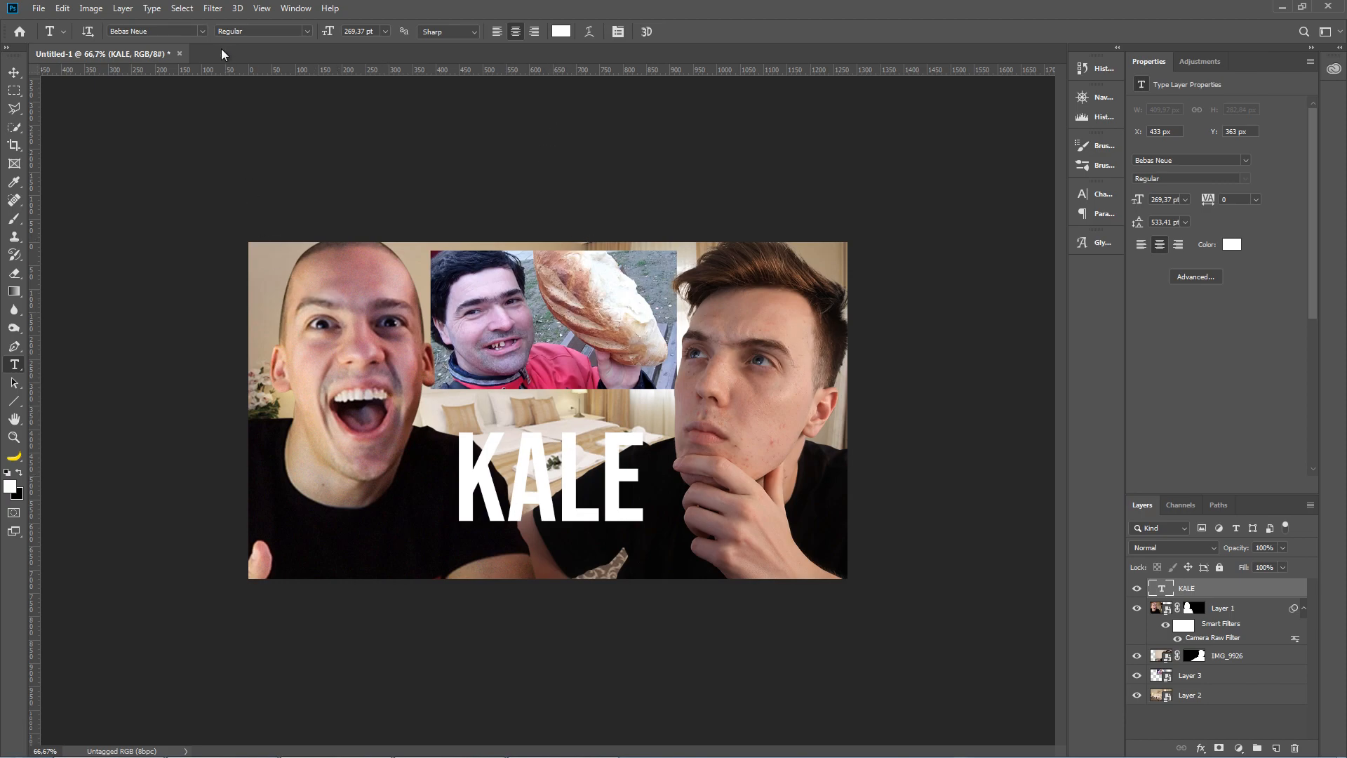
Step: Add a vertical guide at 50% of the canvas width
click(262, 8)
click(329, 487)
text(50)
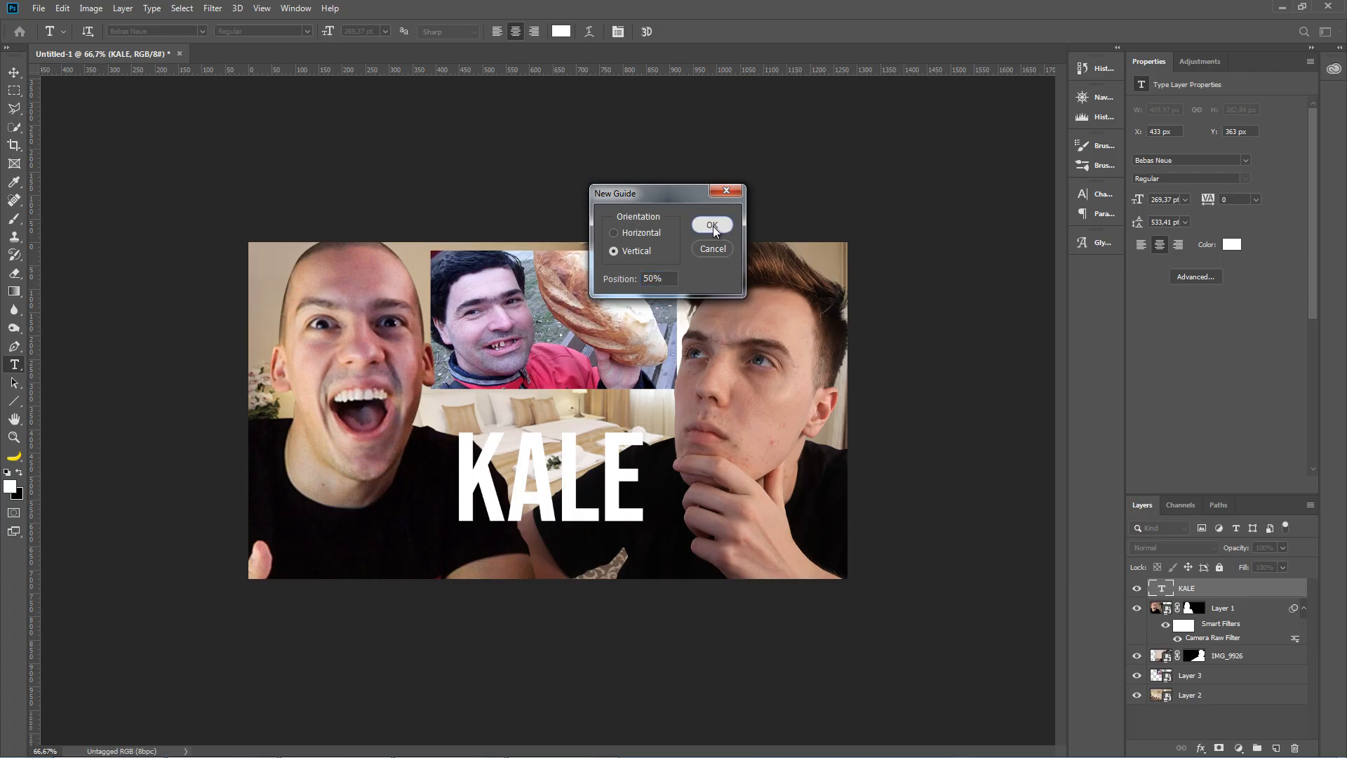
key(Return)
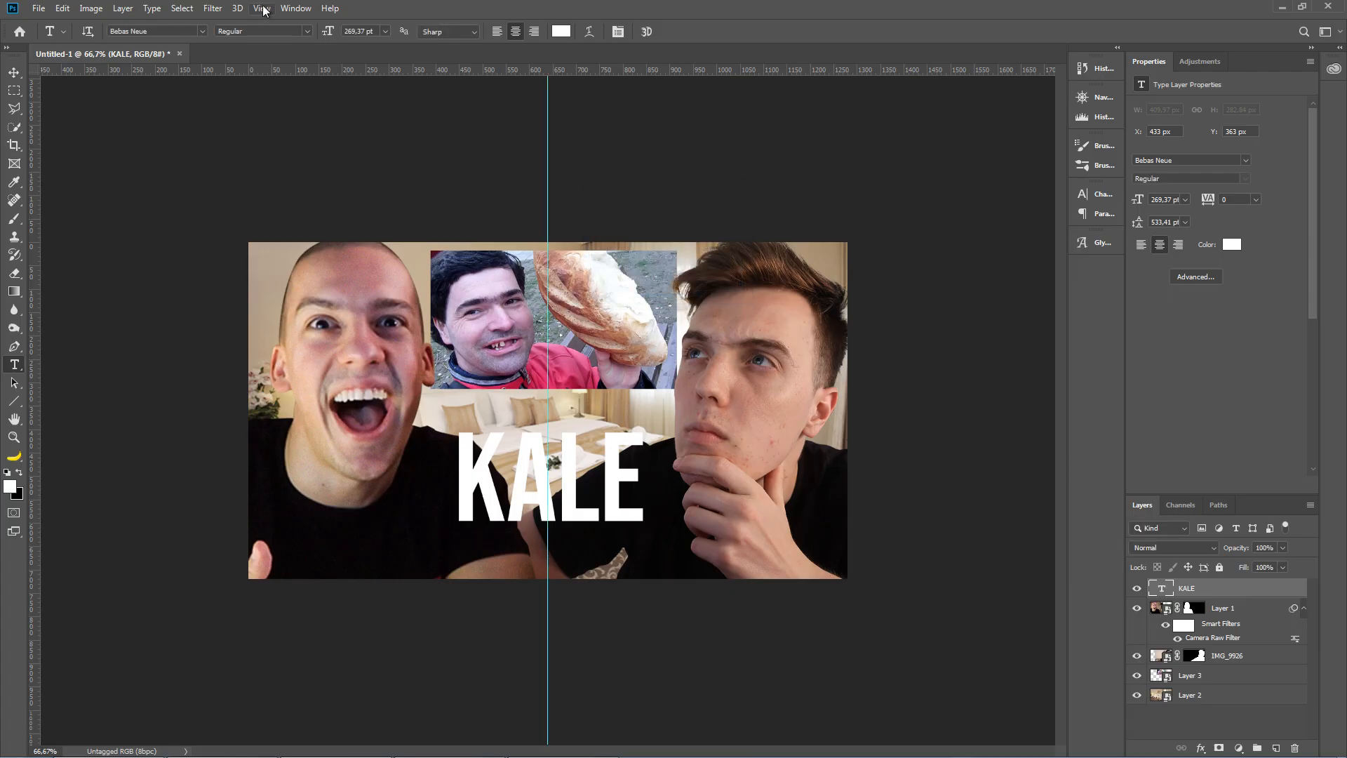
Step: Add a horizontal guide at 50% of the canvas height
click(262, 8)
click(307, 390)
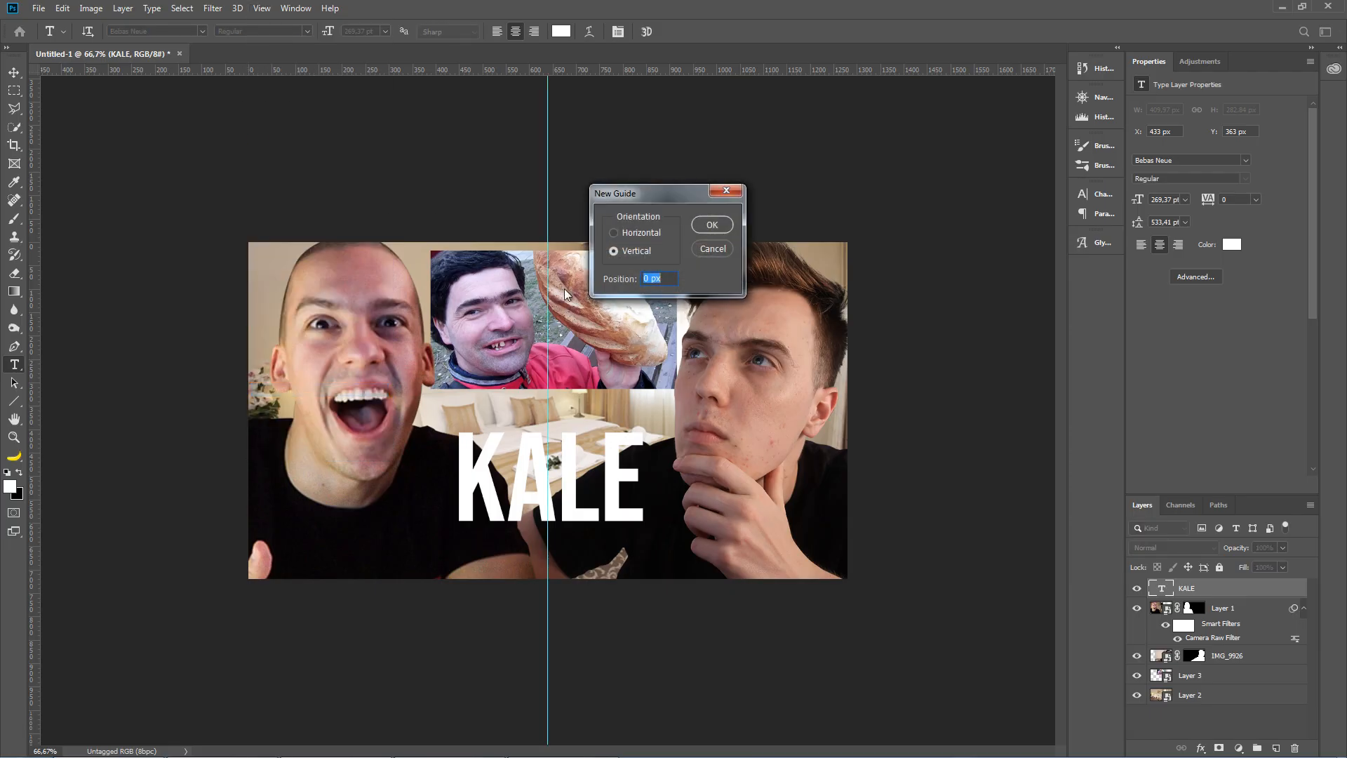
click(646, 232)
key(Tab)
text(50%)
key(Return)
Step: Centre the photo of the man holding bread on the vertical guide near the canvas's upper edge and enlarge it slightly
key(ctrl+t)
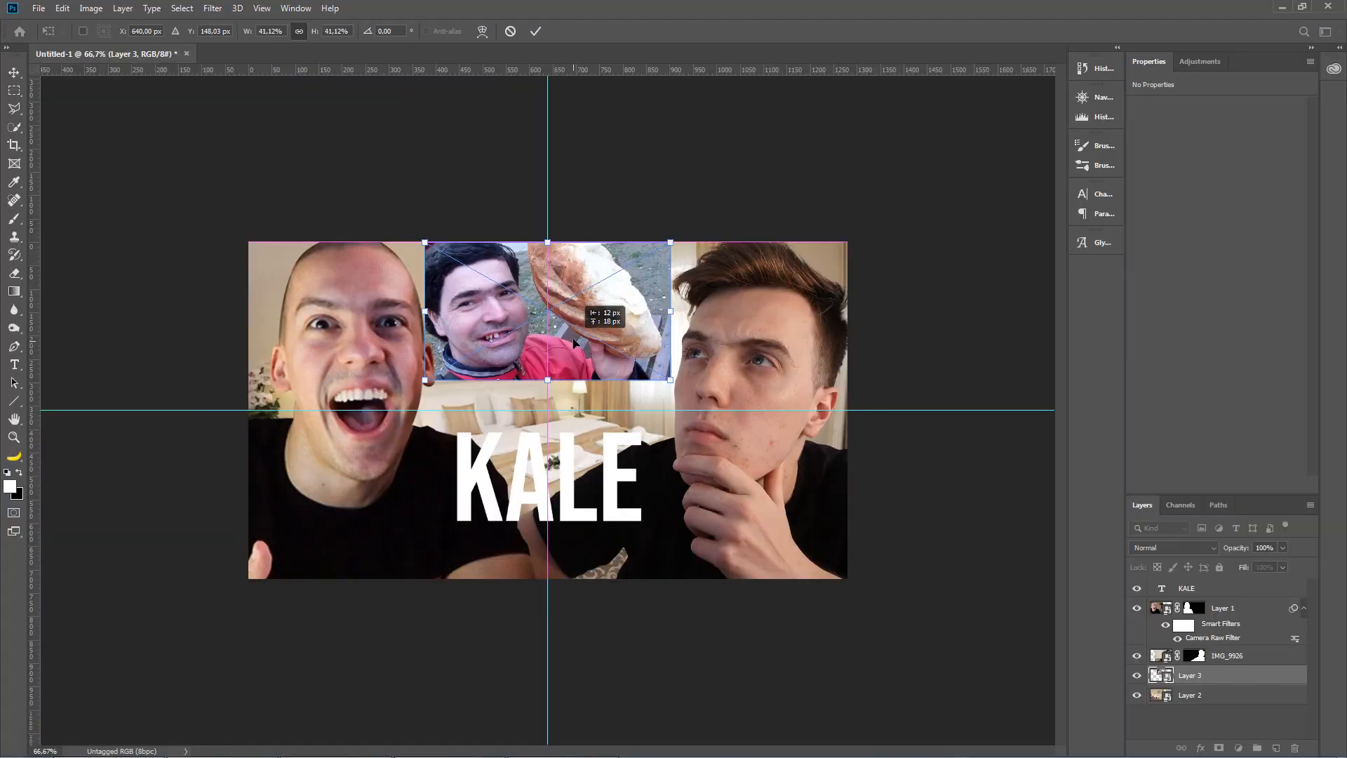
drag(574, 343, 574, 350)
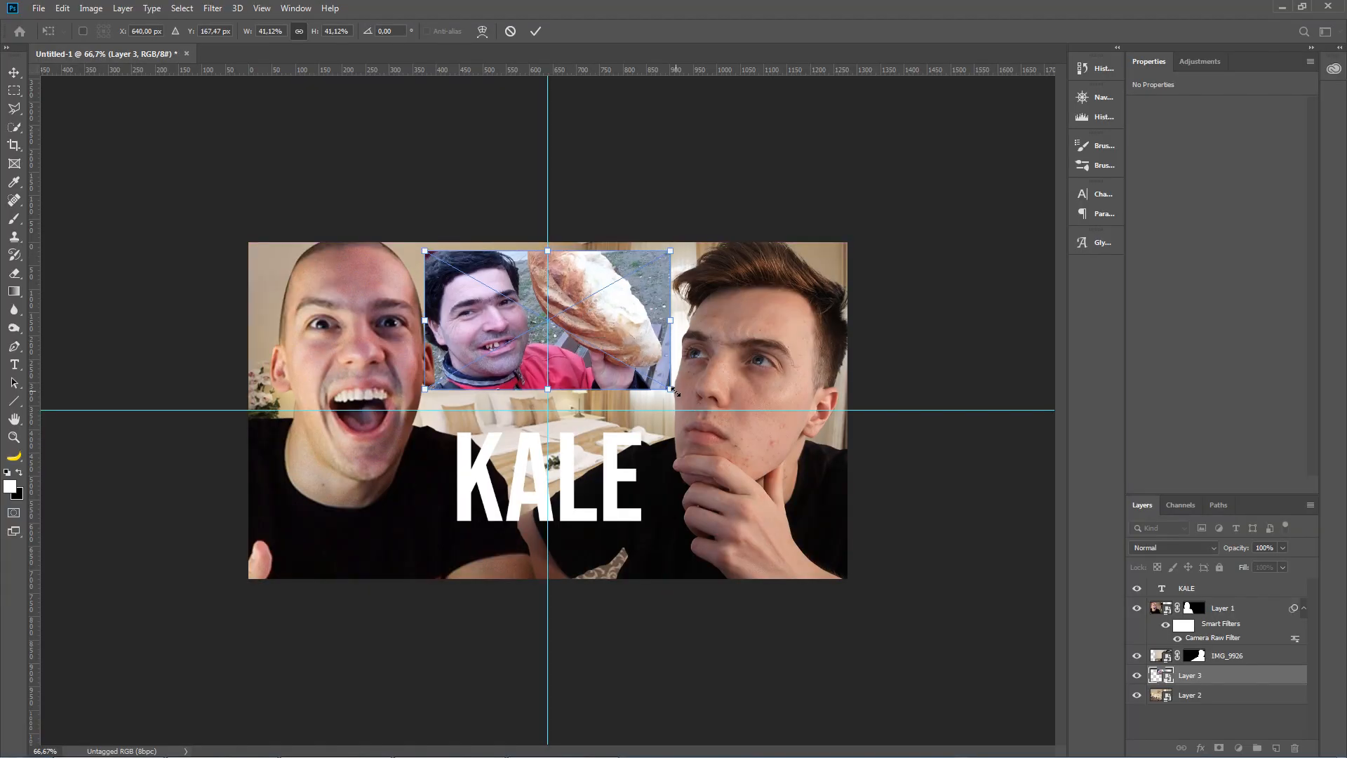
drag(670, 388, 705, 411)
key(Return)
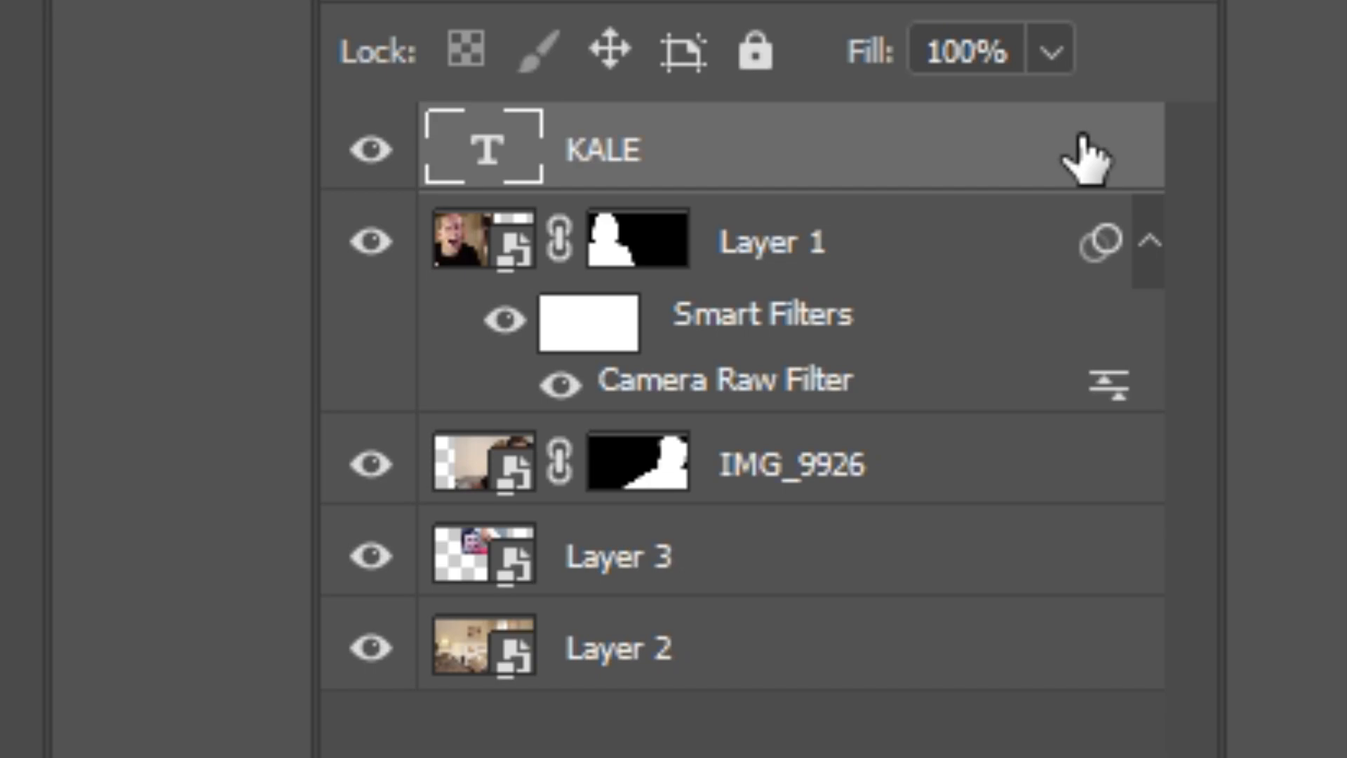
Step: Give the KALE text layer a black outer glow with 44% opacity and 32 px size
double_click(1084, 158)
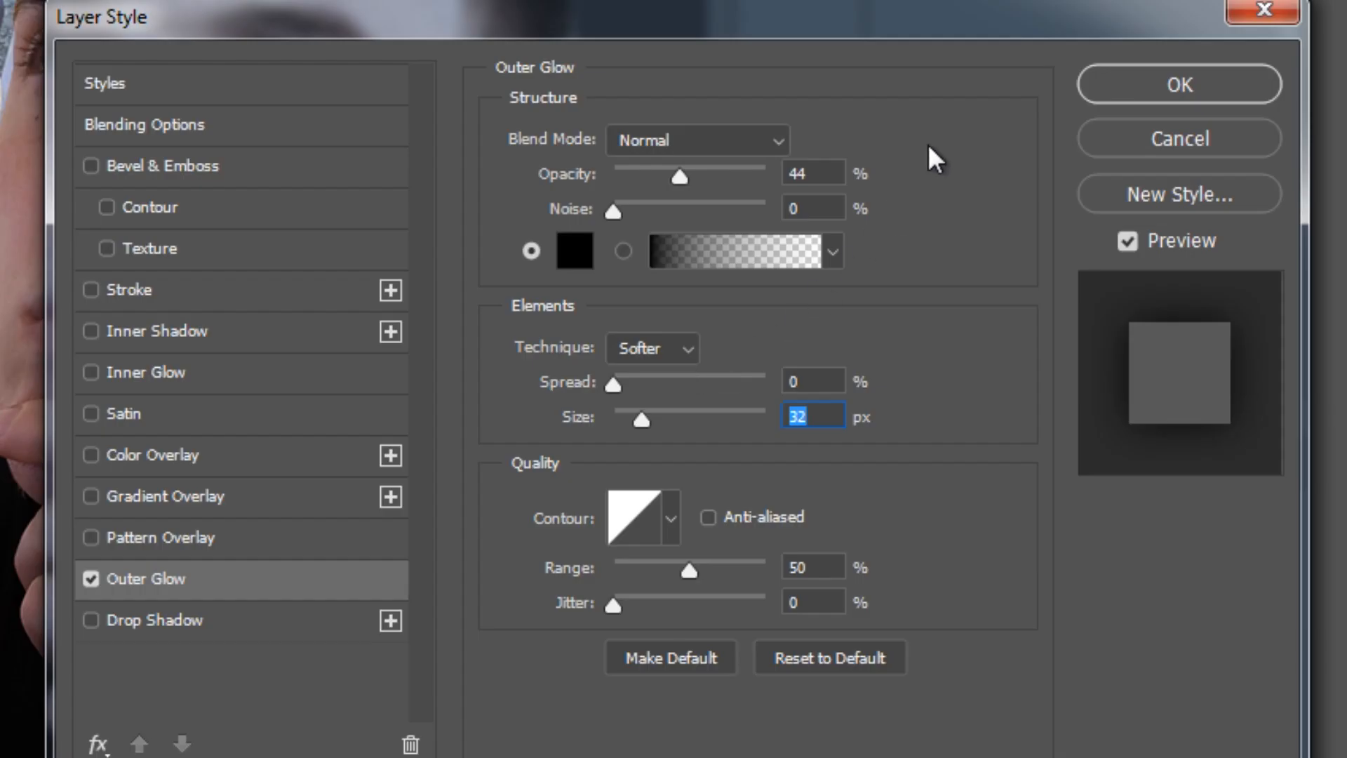
key(Return)
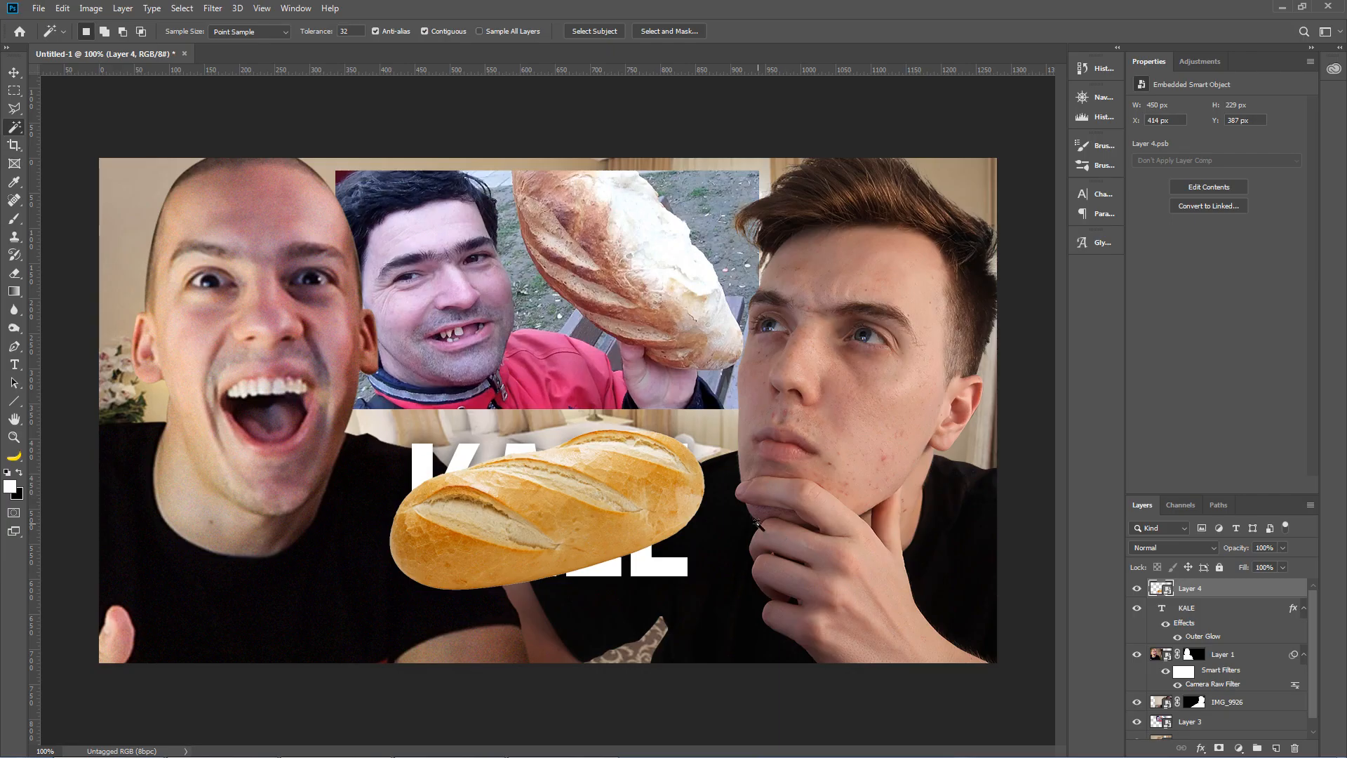
Step: Place the bread loaf layer beneath the KALE text and give it a 7 px white outside stroke and an outer glow
drag(1193, 588, 1202, 636)
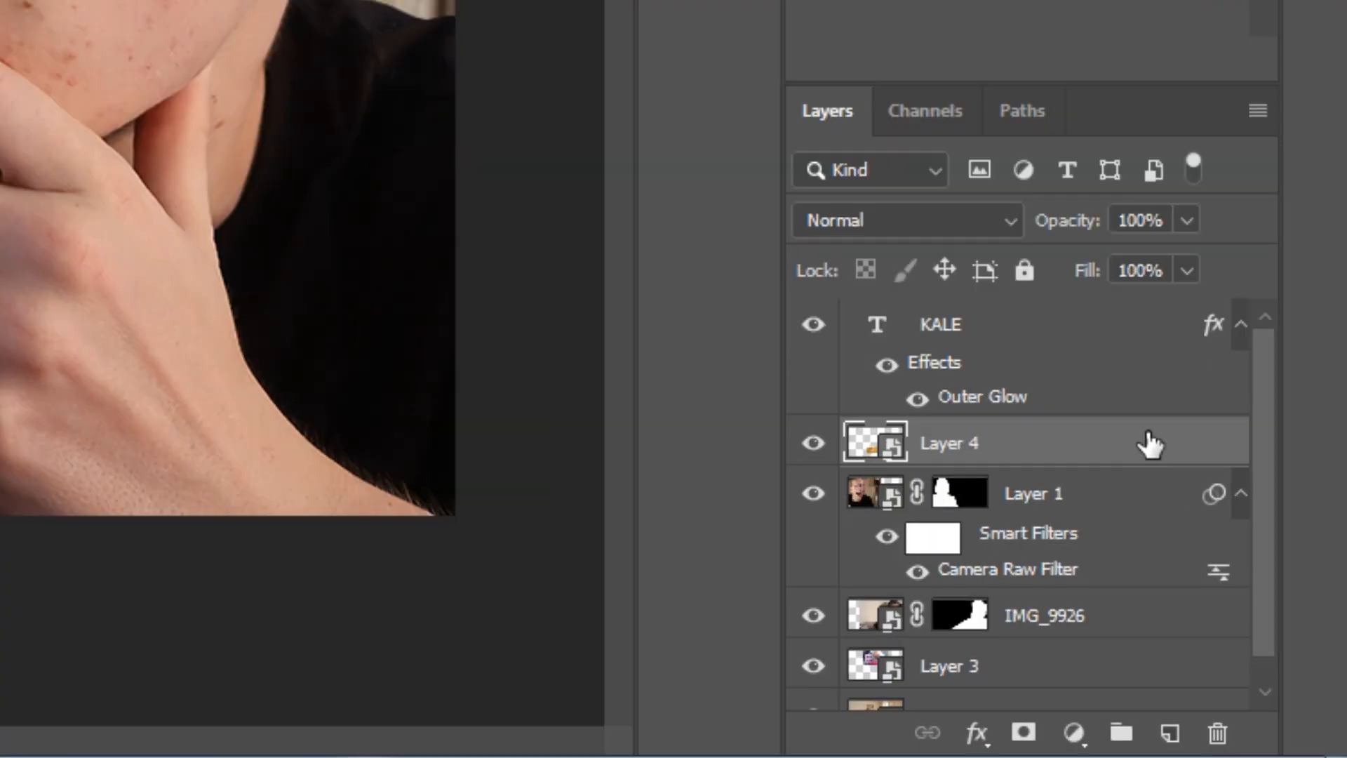
double_click(1143, 447)
click(238, 293)
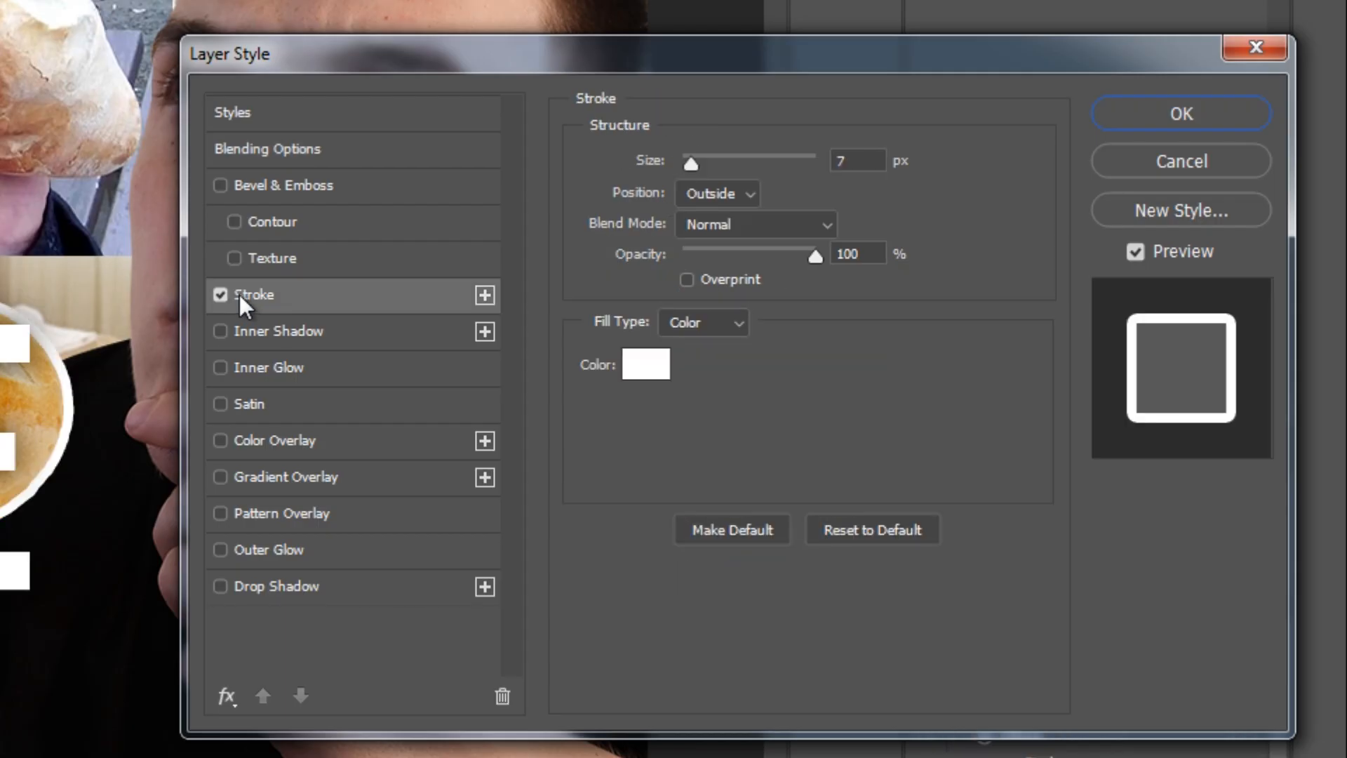
click(312, 551)
key(Return)
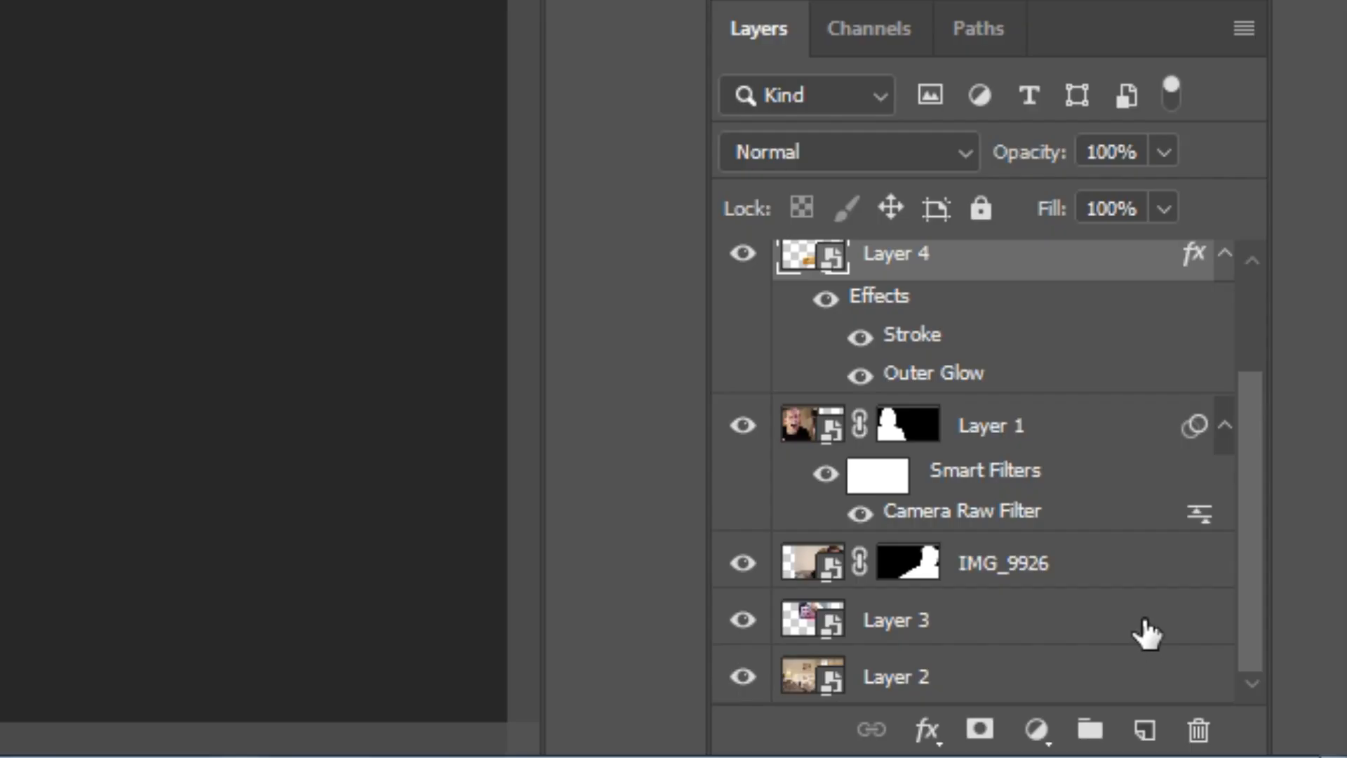
Step: Give the photo on Layer 3 a white stroke and a black outer glow with 44% opacity and 32 px size
double_click(1159, 633)
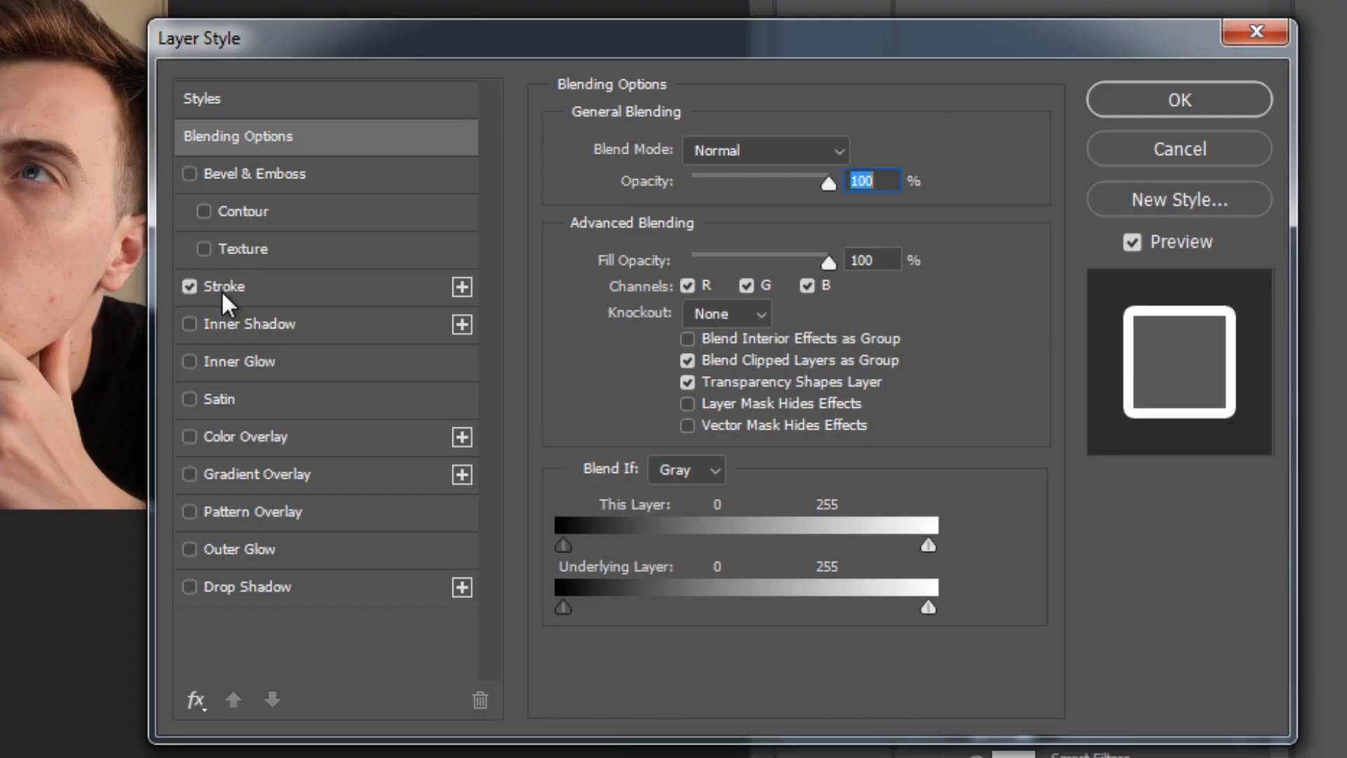
click(231, 286)
click(231, 551)
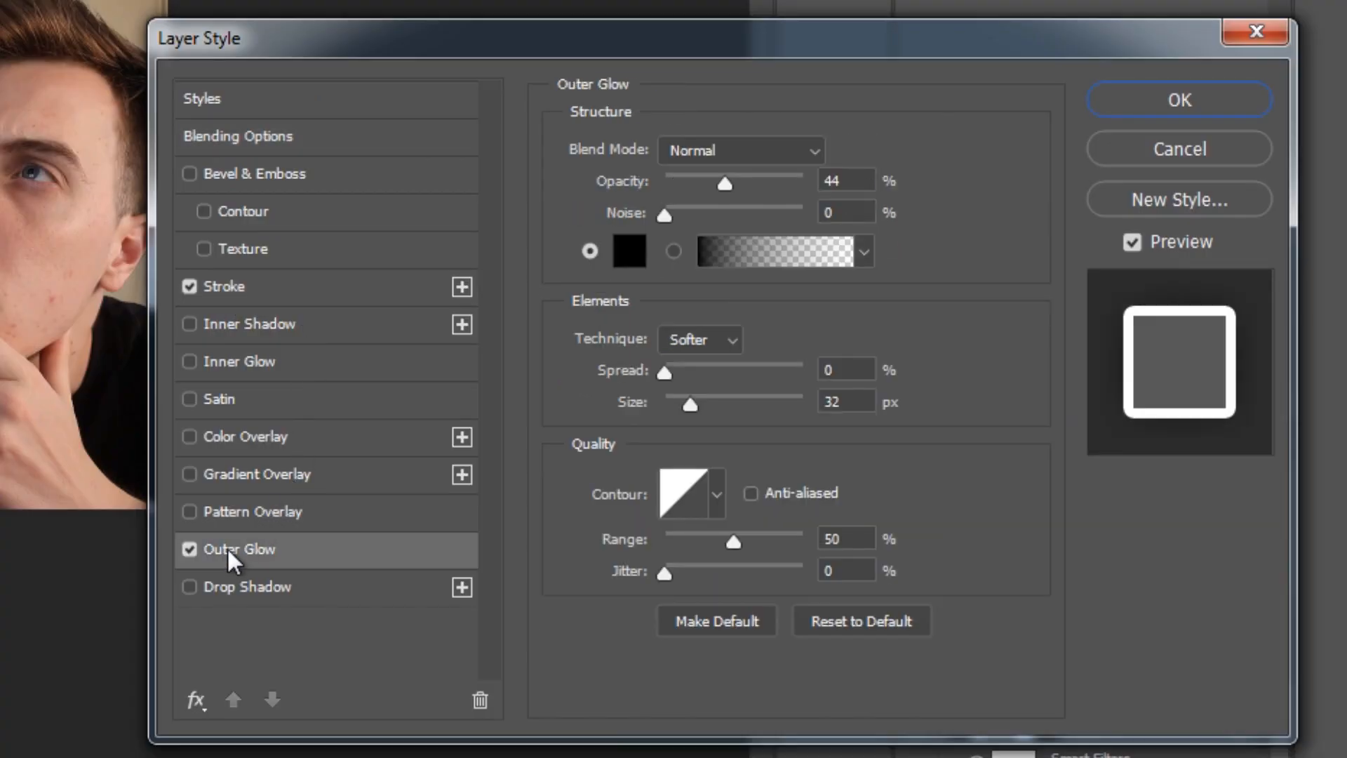
key(Return)
Step: Create an empty layer directly above the room background on Layer 2, undoing the white test brush stroke
click(952, 679)
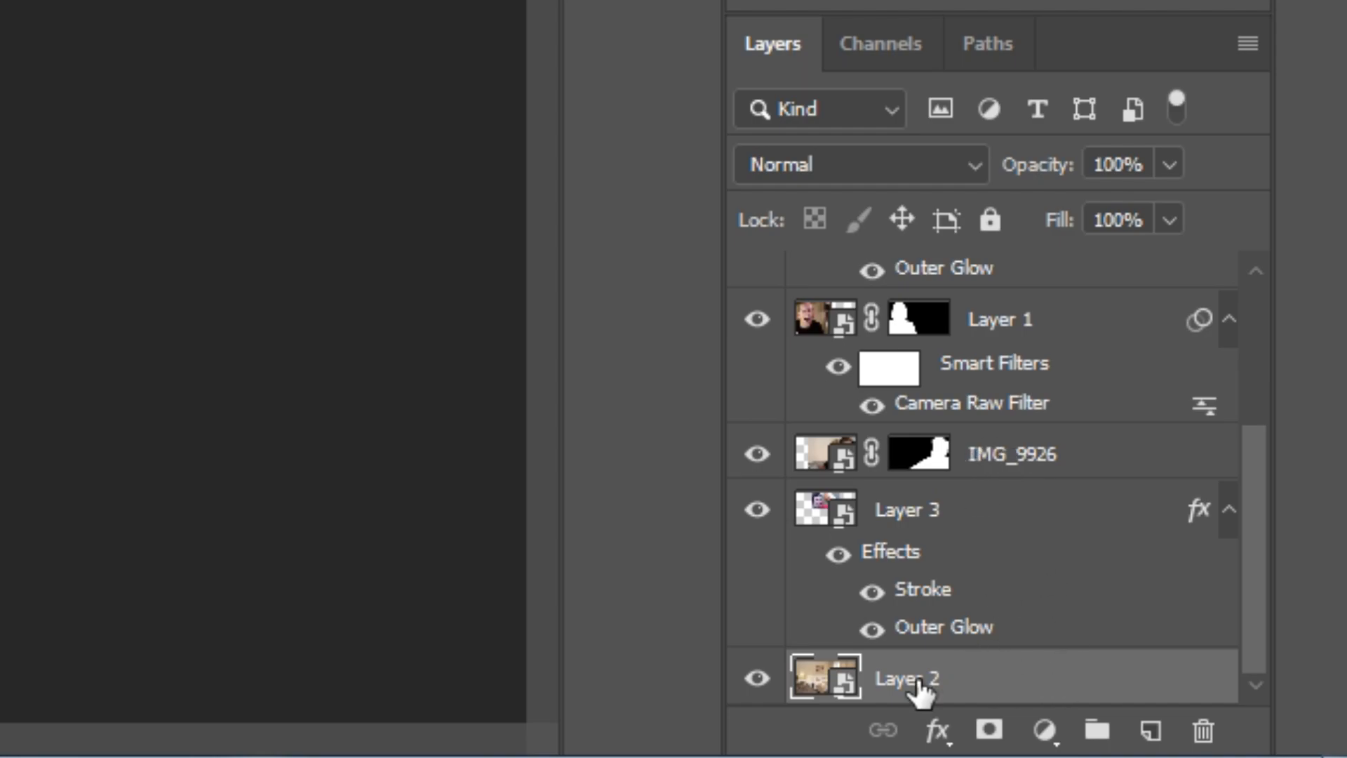
click(1150, 731)
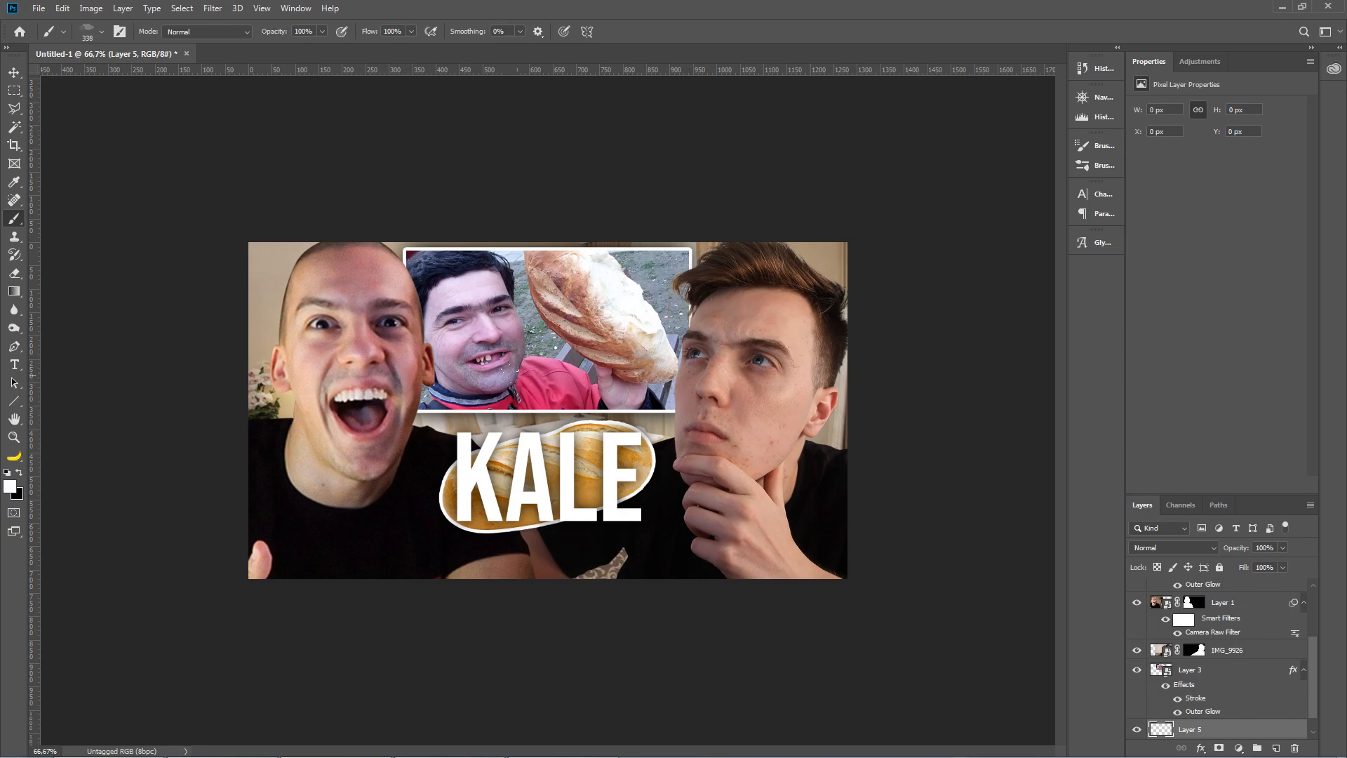
mouse_move(280, 266)
mouse_down()
mouse_move(259, 312)
mouse_move(293, 401)
mouse_move(238, 367)
mouse_move(311, 377)
mouse_move(308, 249)
mouse_up()
key(ctrl+z)
Step: Sample pink from the man's jacket as the foreground colour and brush it over the visible background around the two cutout portraits
click(10, 485)
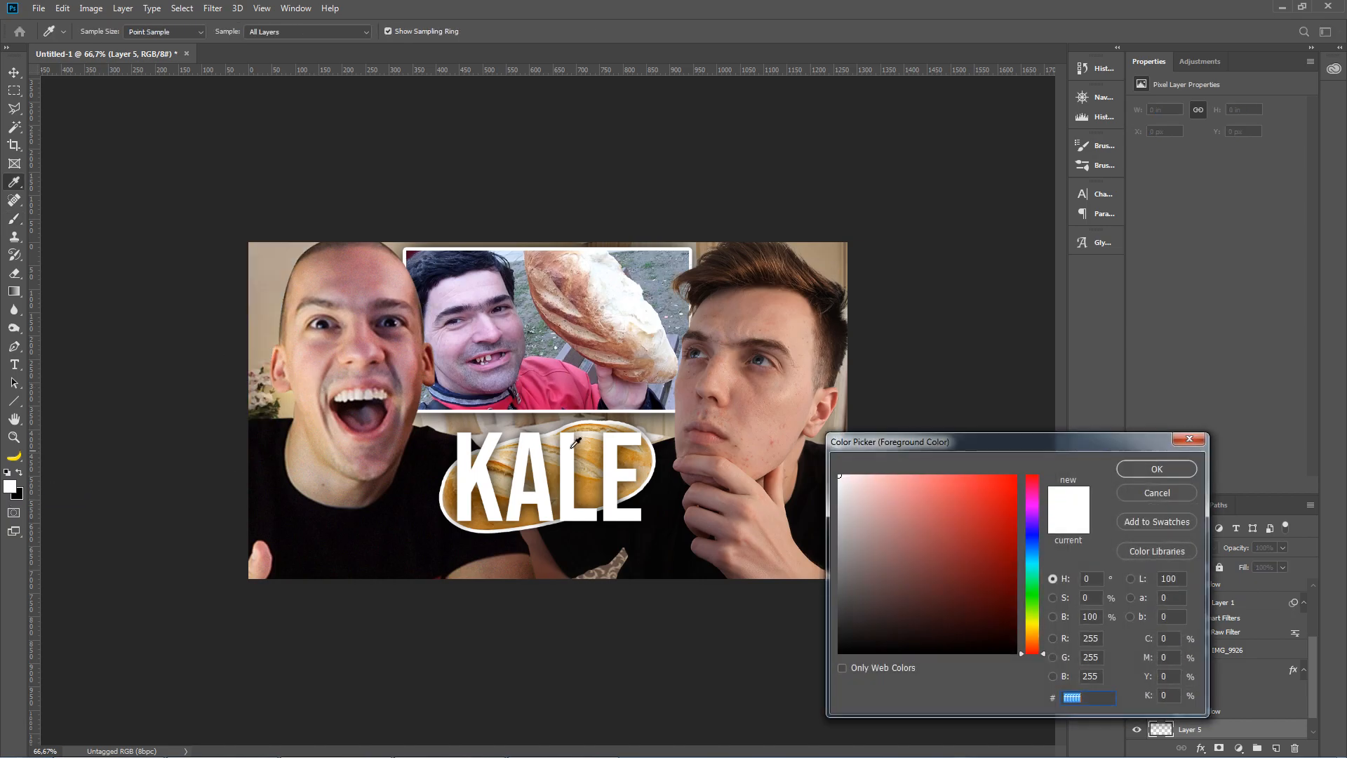
click(550, 363)
click(551, 363)
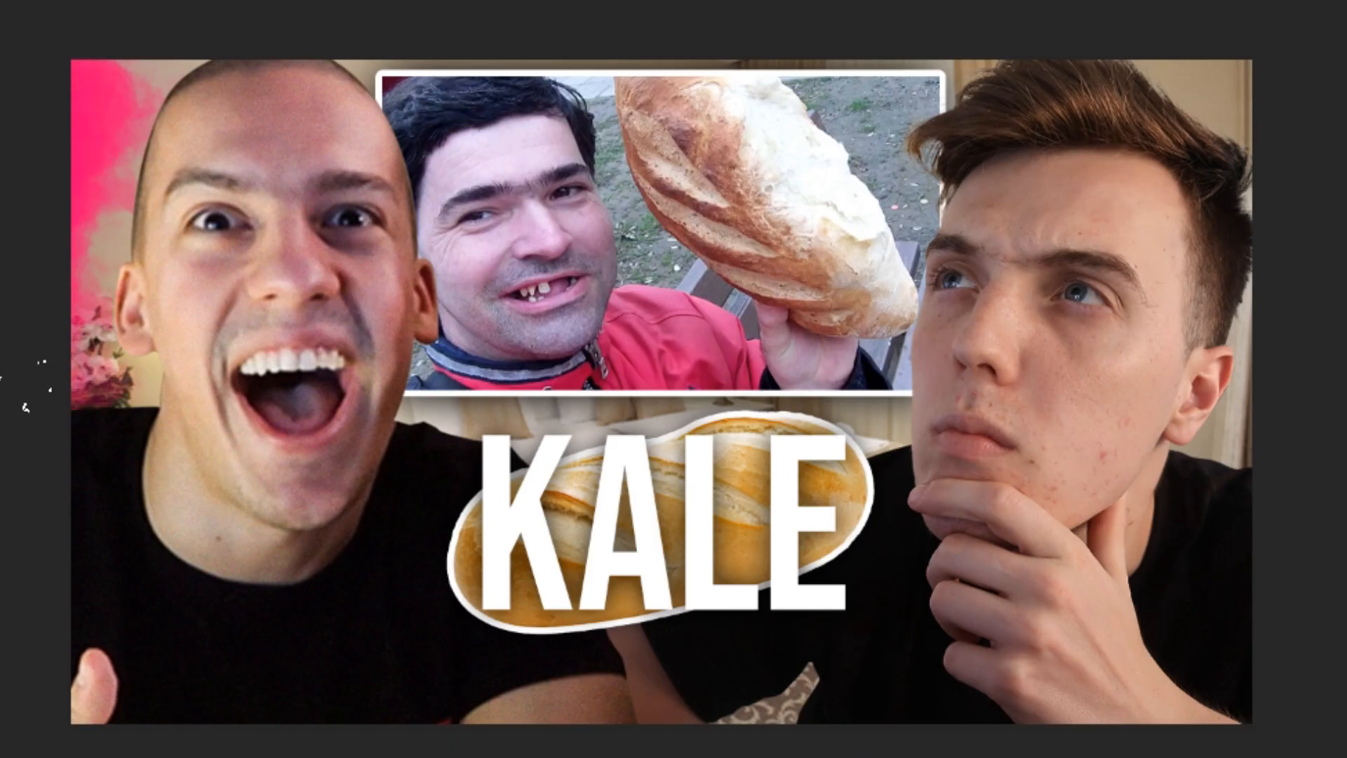
drag(42, 379, 91, 364)
drag(84, 98, 175, 71)
drag(42, 113, 133, 399)
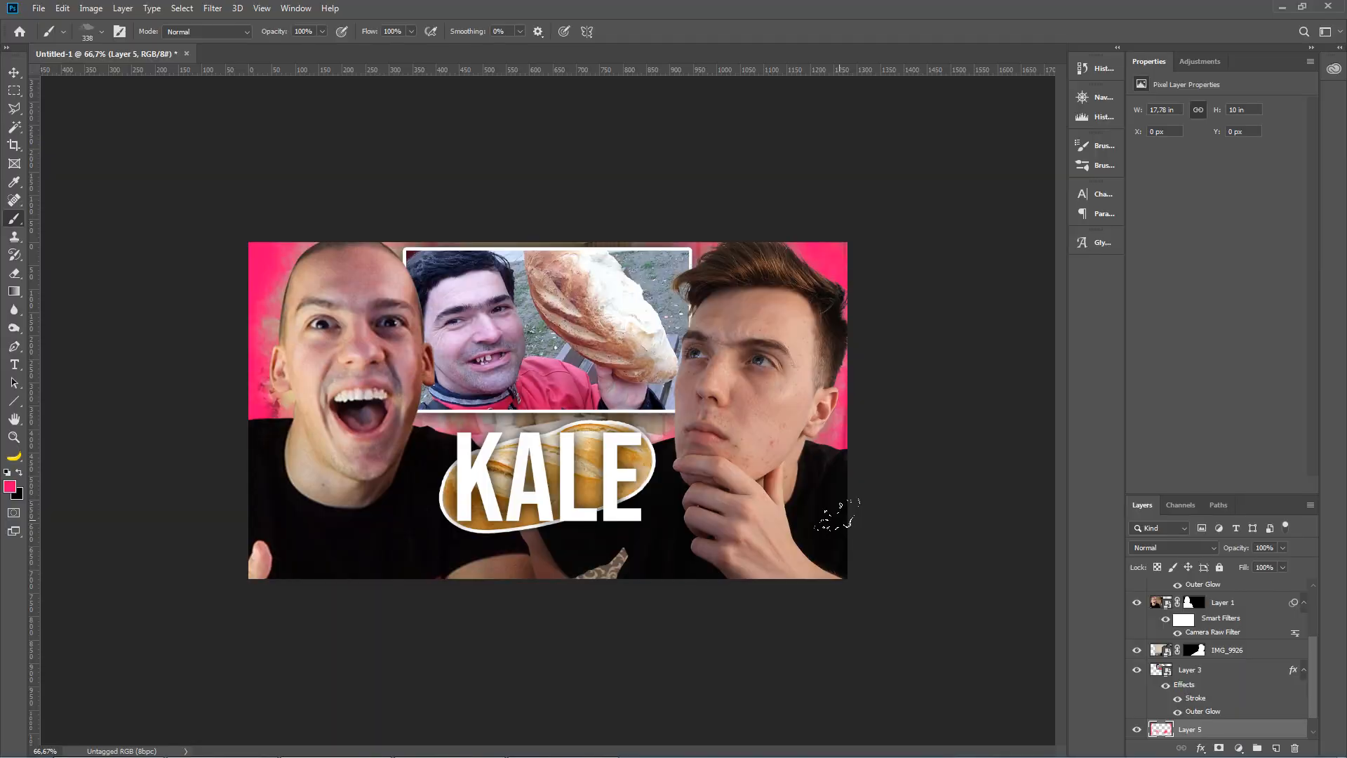
Step: Add the white X pattern "jebeni iksici" above the pink paint layer and resize it over the canvas
key(ctrl+shift+alt+n)
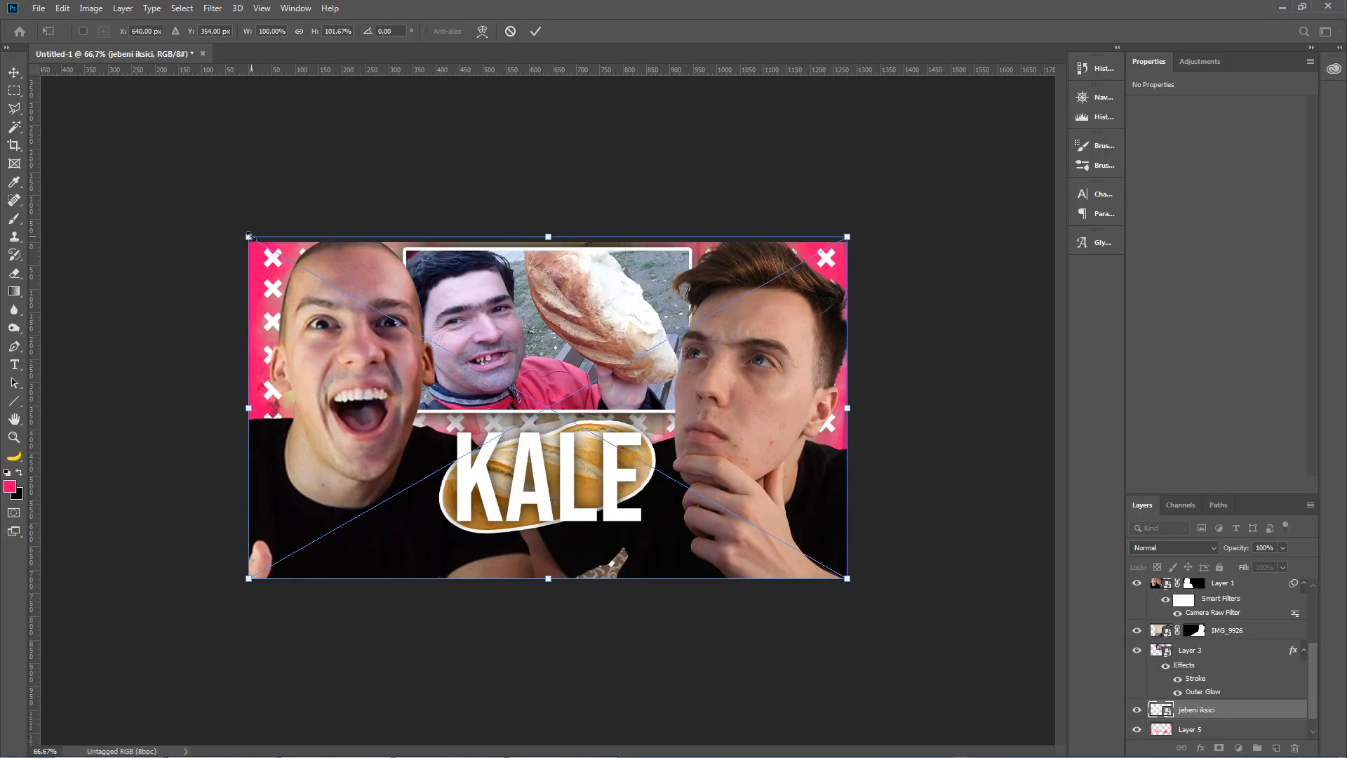
drag(239, 236, 243, 240)
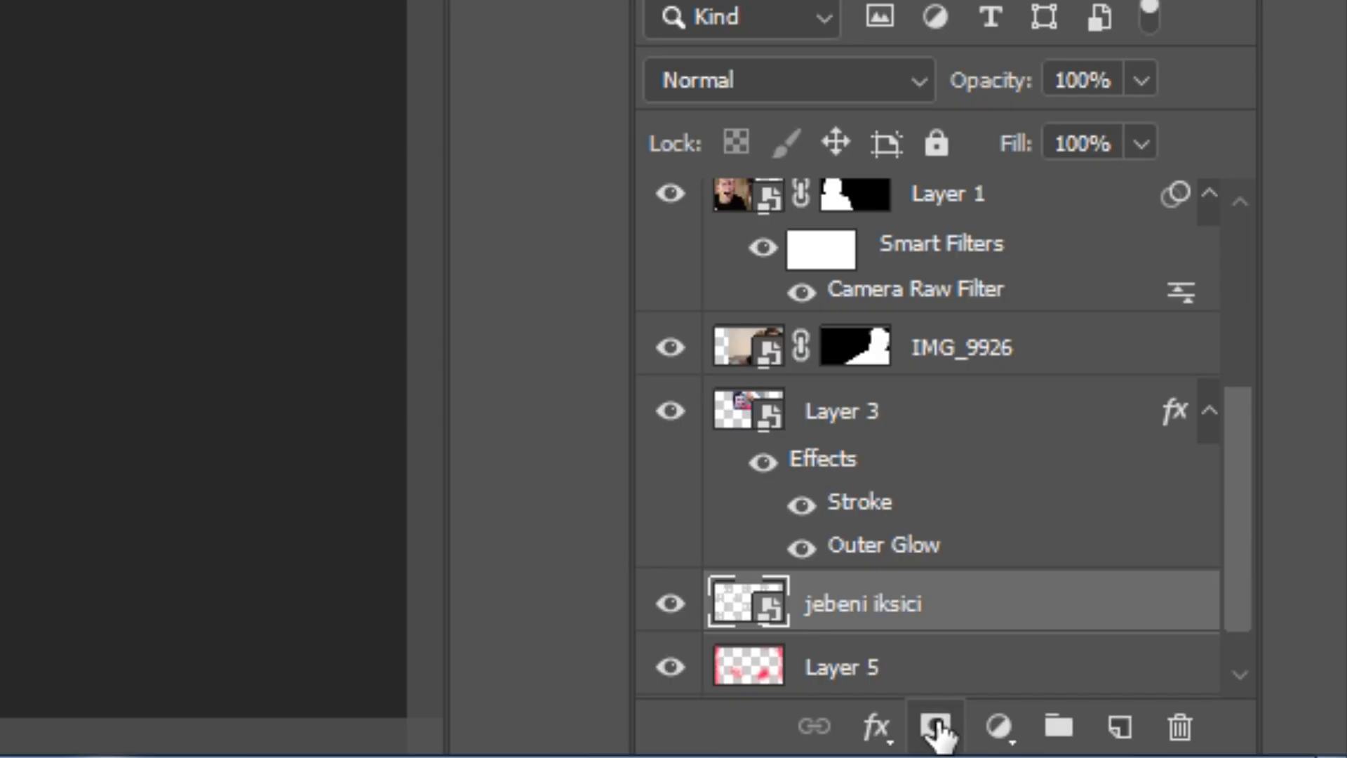
Step: Mask out the middle of the X pattern with a 338 px Soft Round brush at 0% hardness and set its opacity to 84%
click(937, 727)
right_click(517, 405)
click(594, 556)
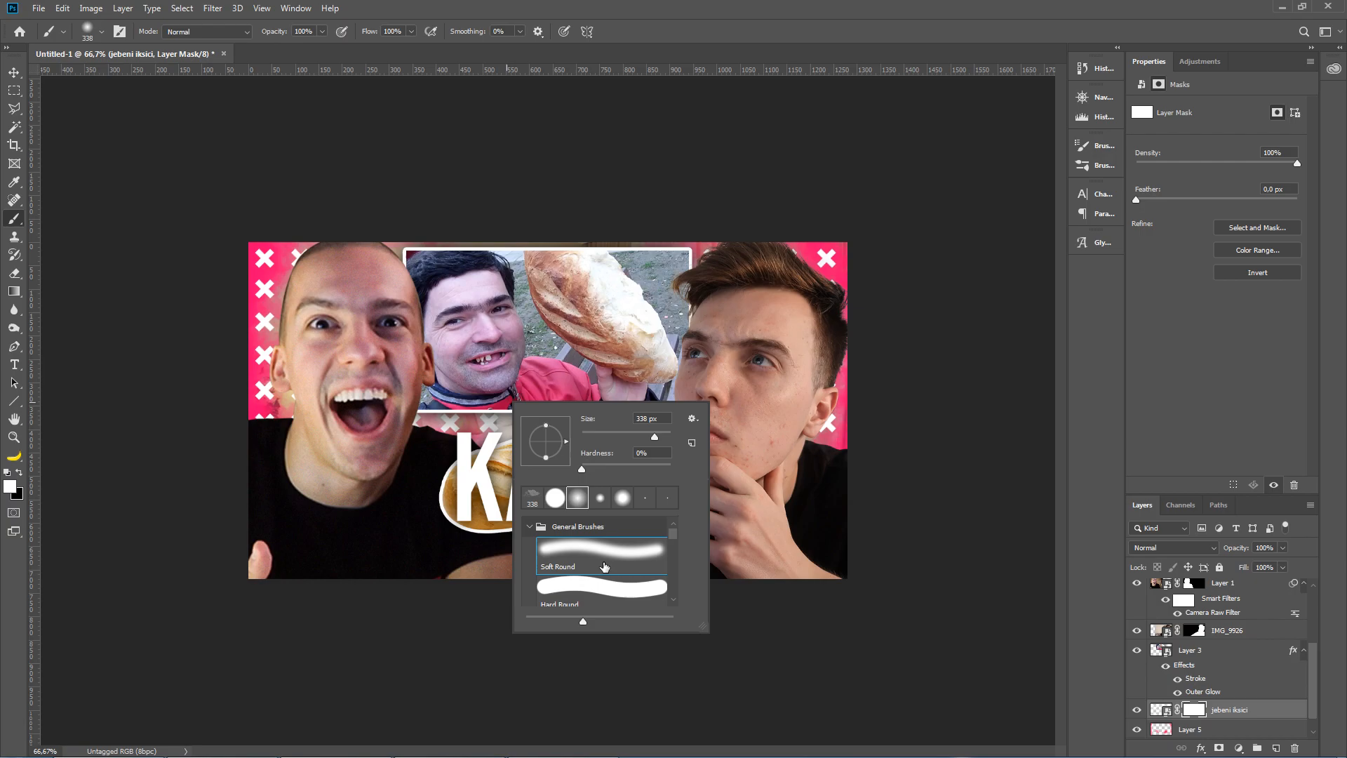
key(Return)
key(x)
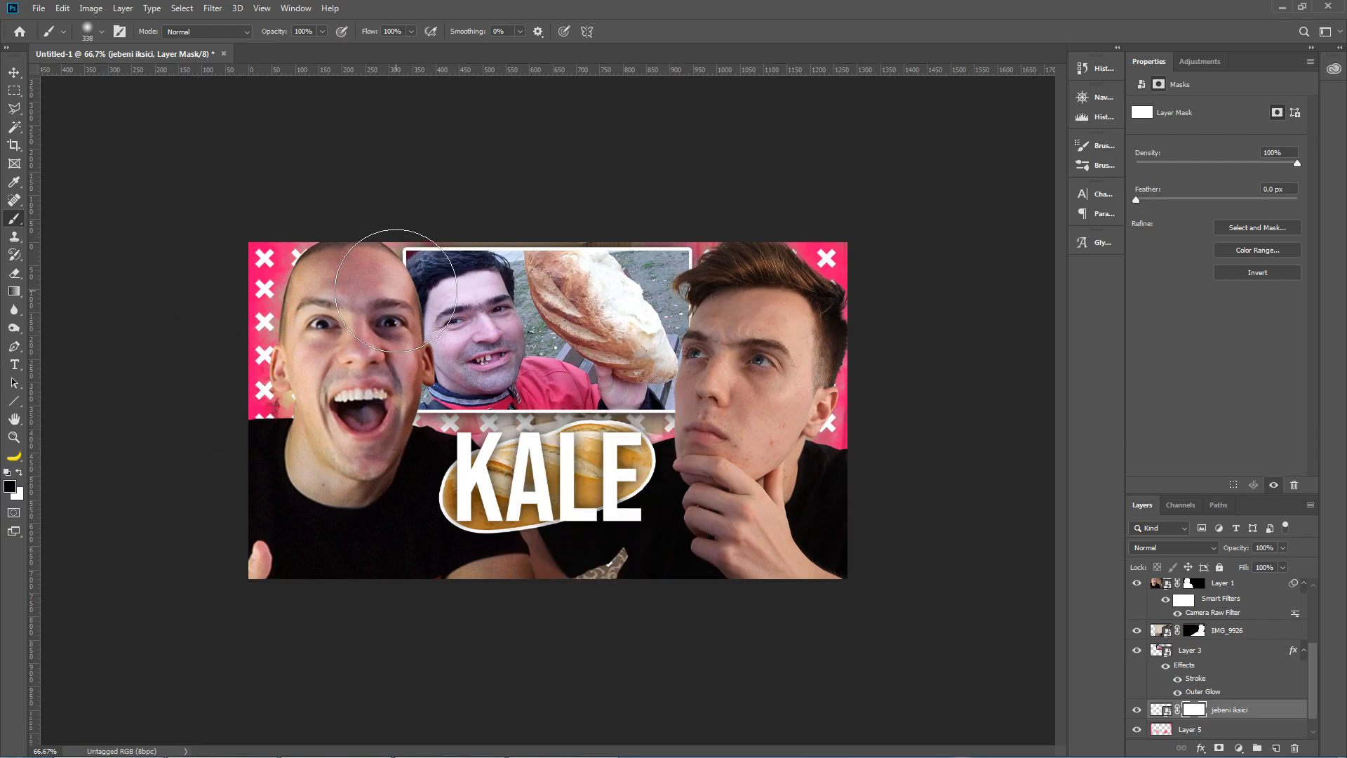
key(ctrl+i)
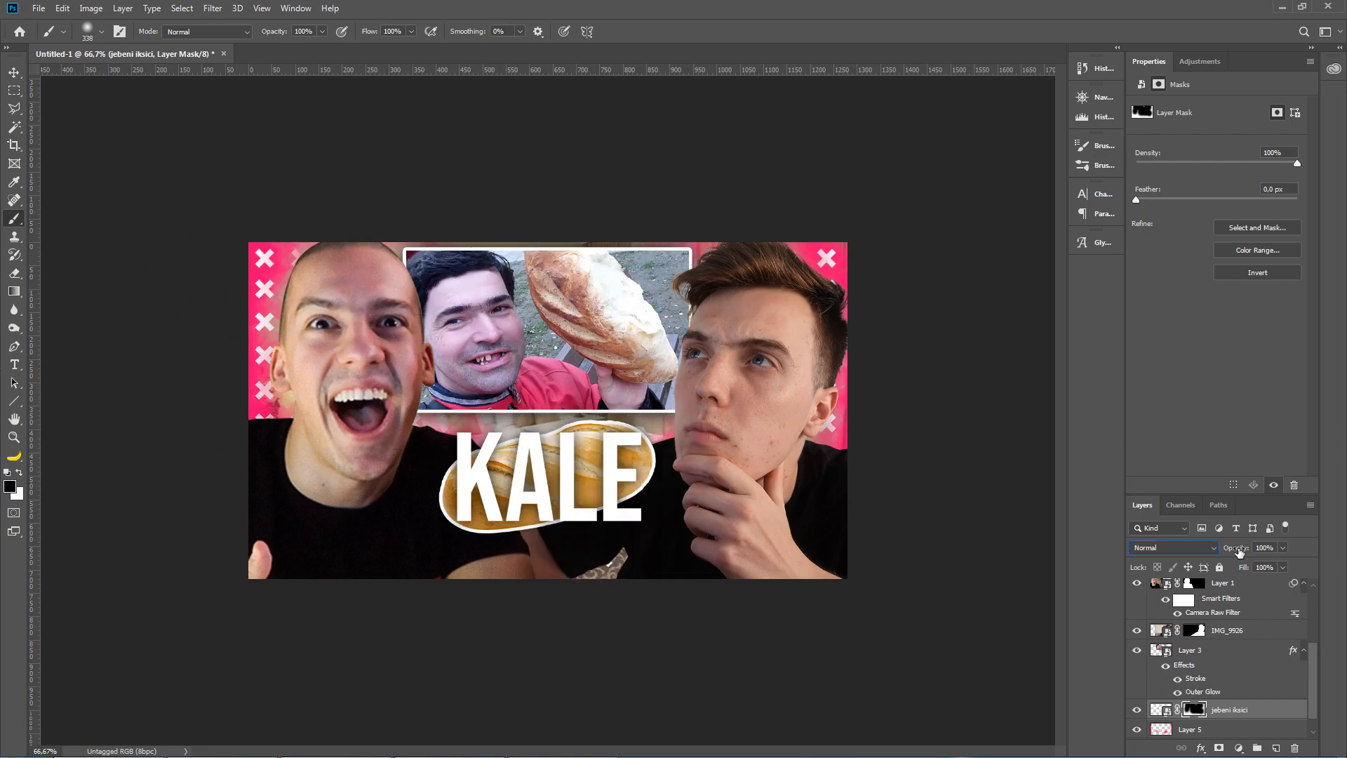
mouse_move(1239, 552)
mouse_down()
mouse_move(1032, 560)
mouse_move(1193, 562)
mouse_up()
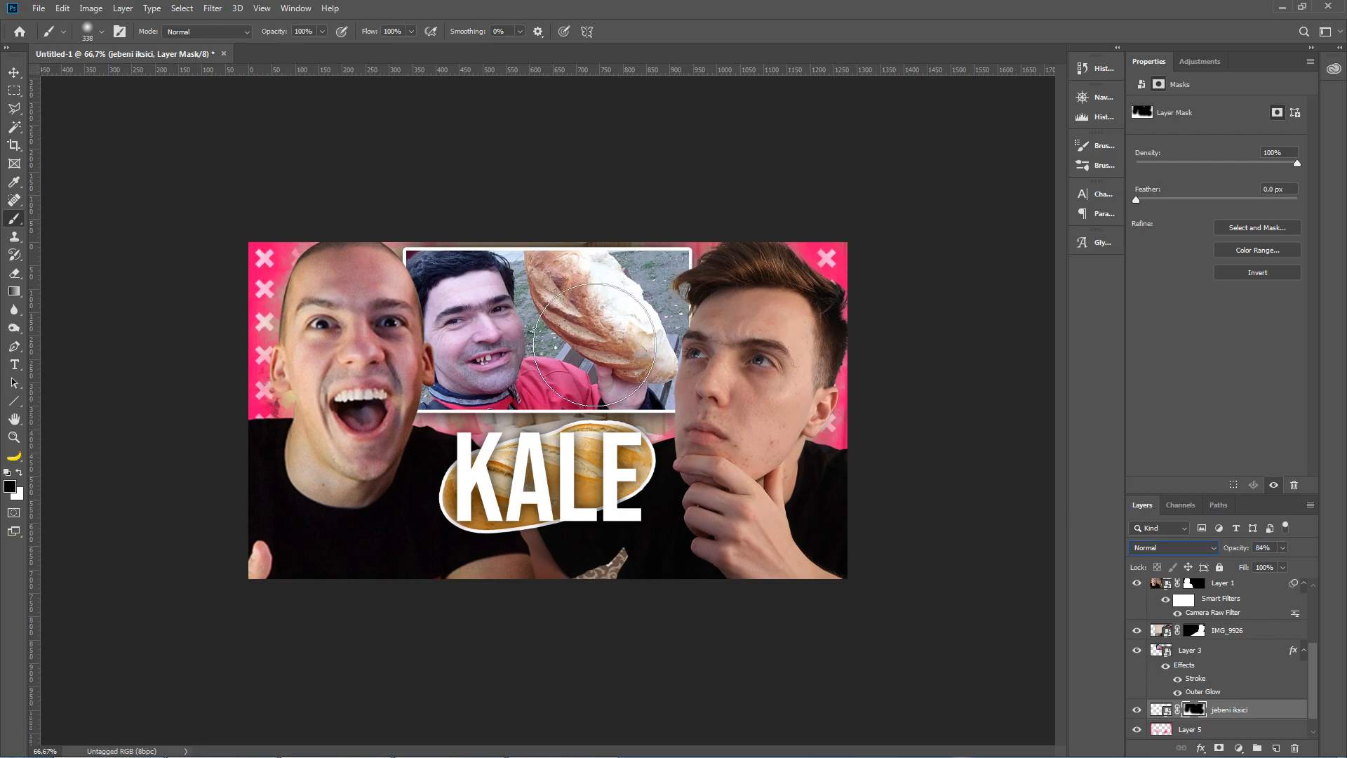
Step: Add an outer glow to the shouting man's cutout on Layer 1
click(1262, 583)
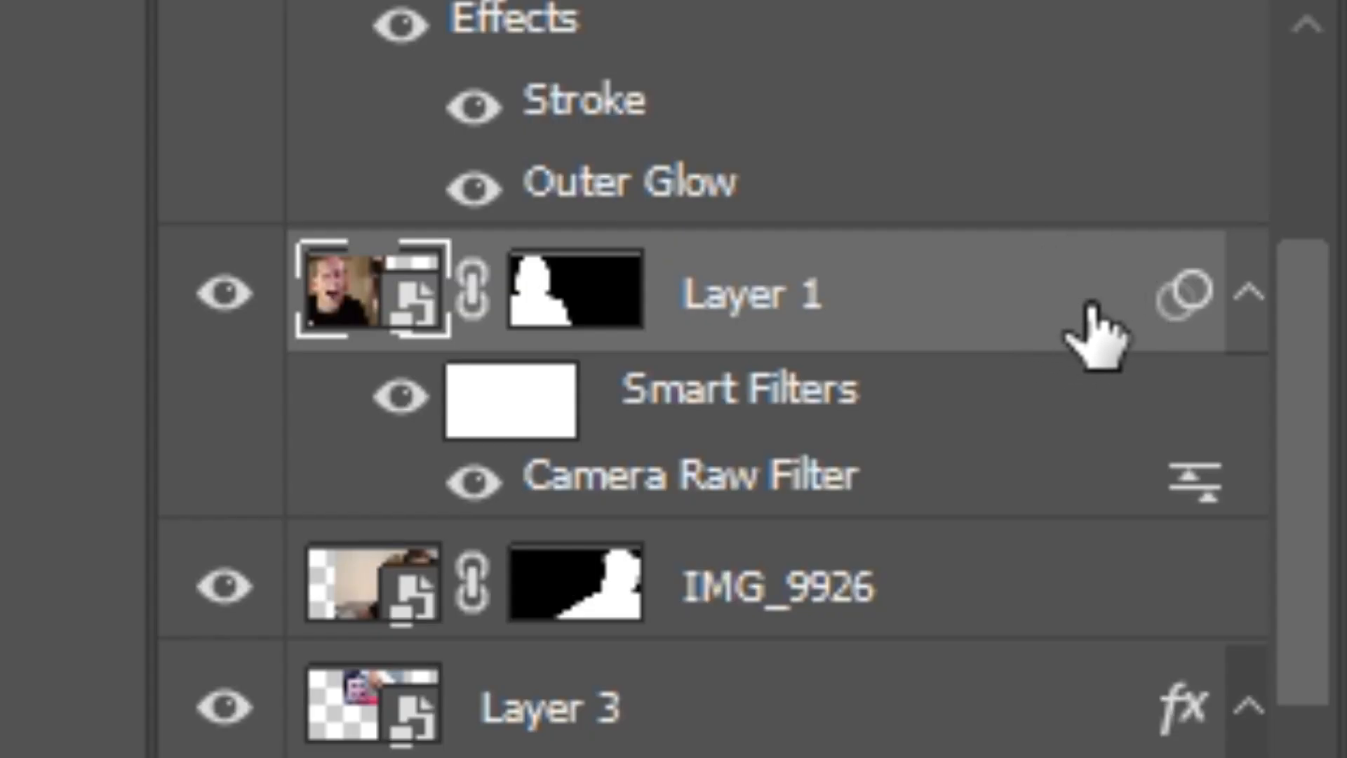
double_click(1092, 305)
click(295, 560)
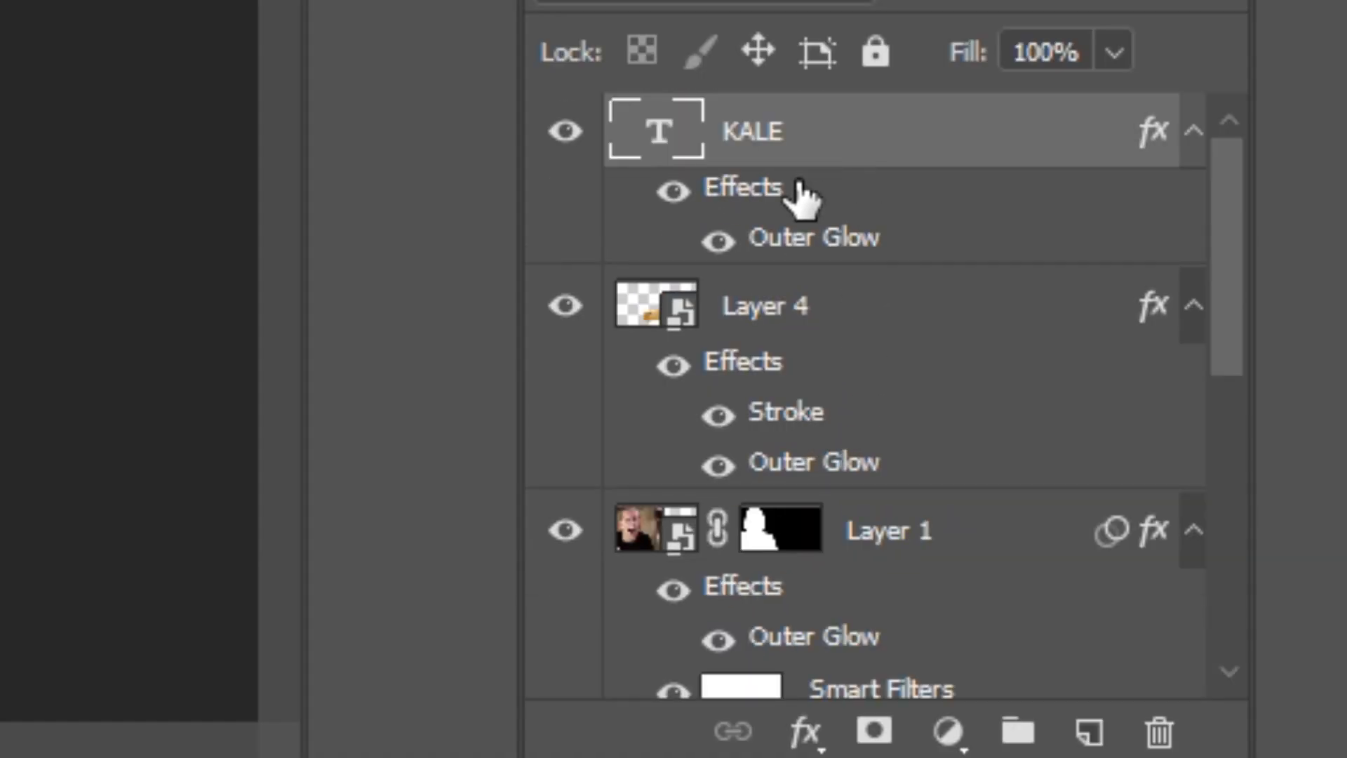
Step: Group all layers from the KALE text down to Layer 2
scroll(1200, 676, down, 5)
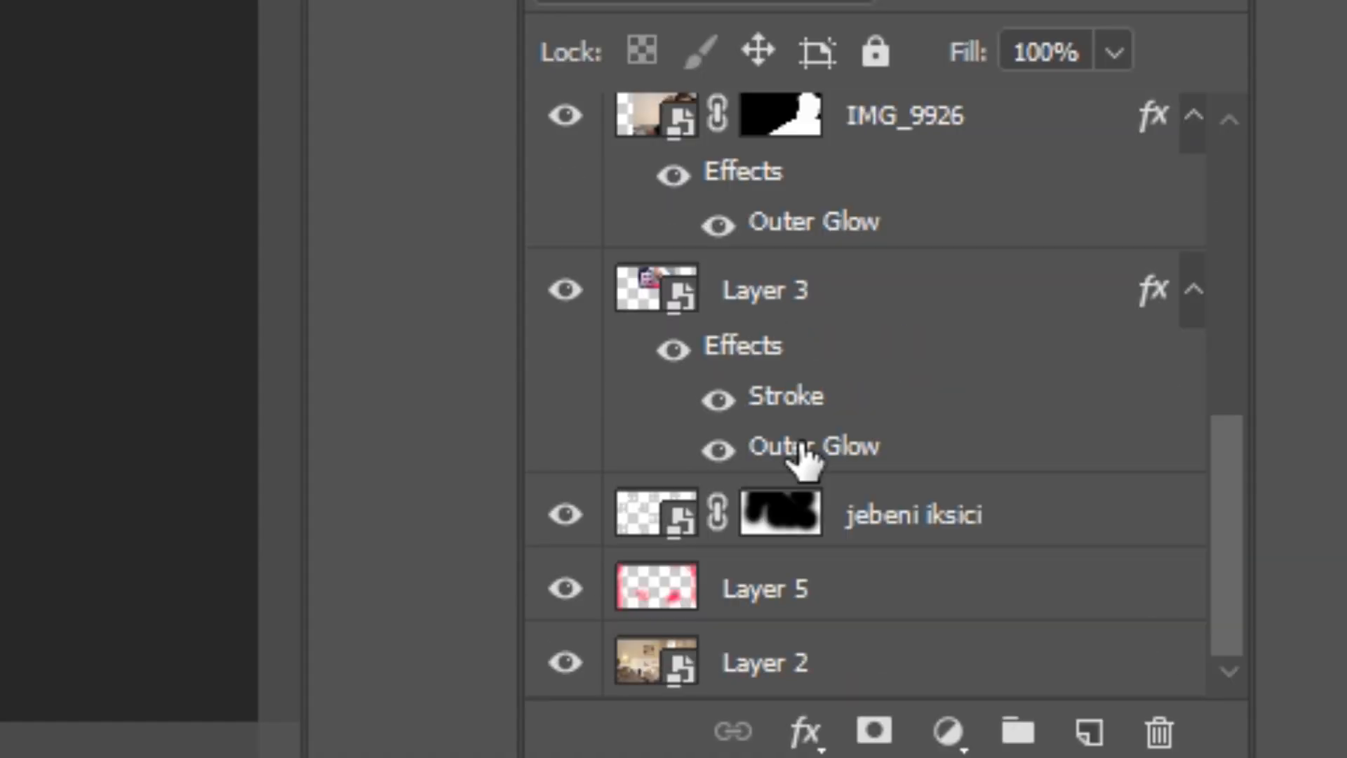
shift+click(772, 673)
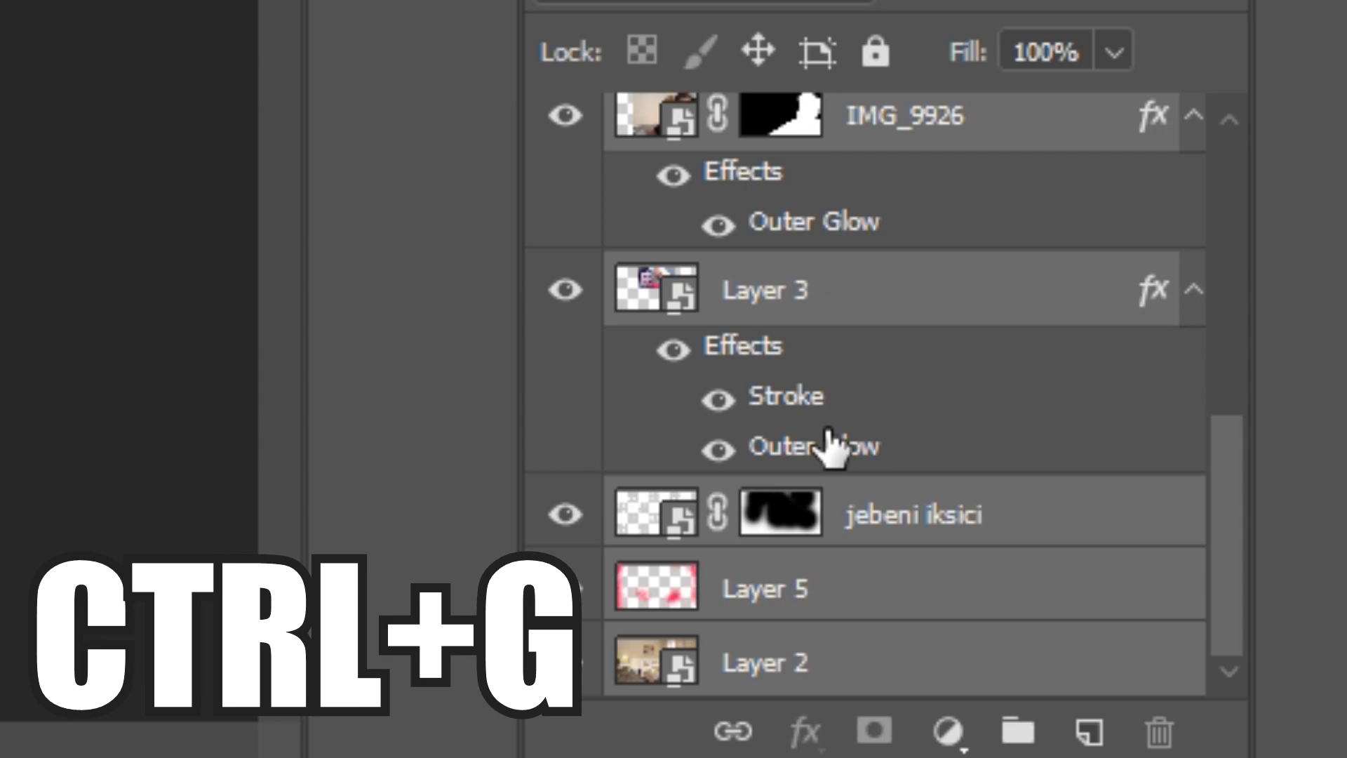
key(ctrl+g)
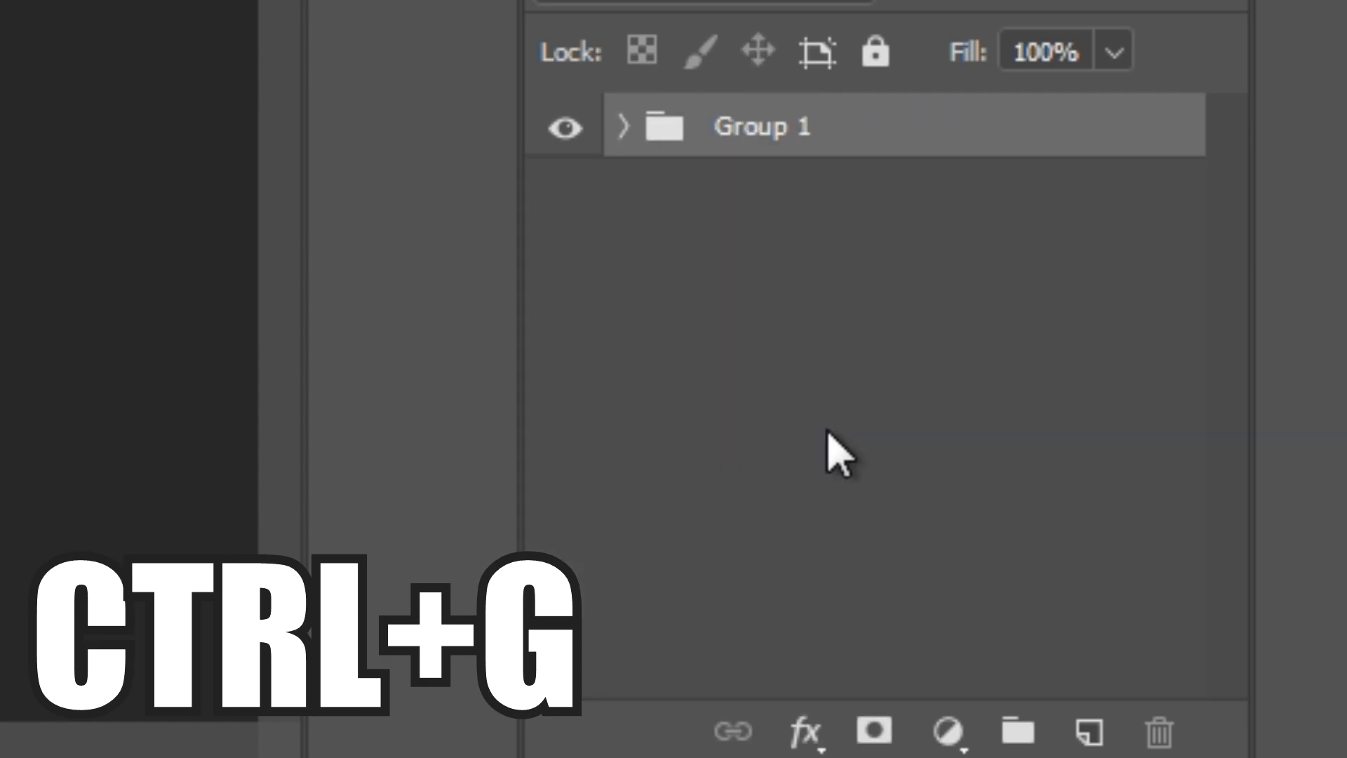
Step: Duplicate the group and merge the copy into a single layer
key(ctrl+j)
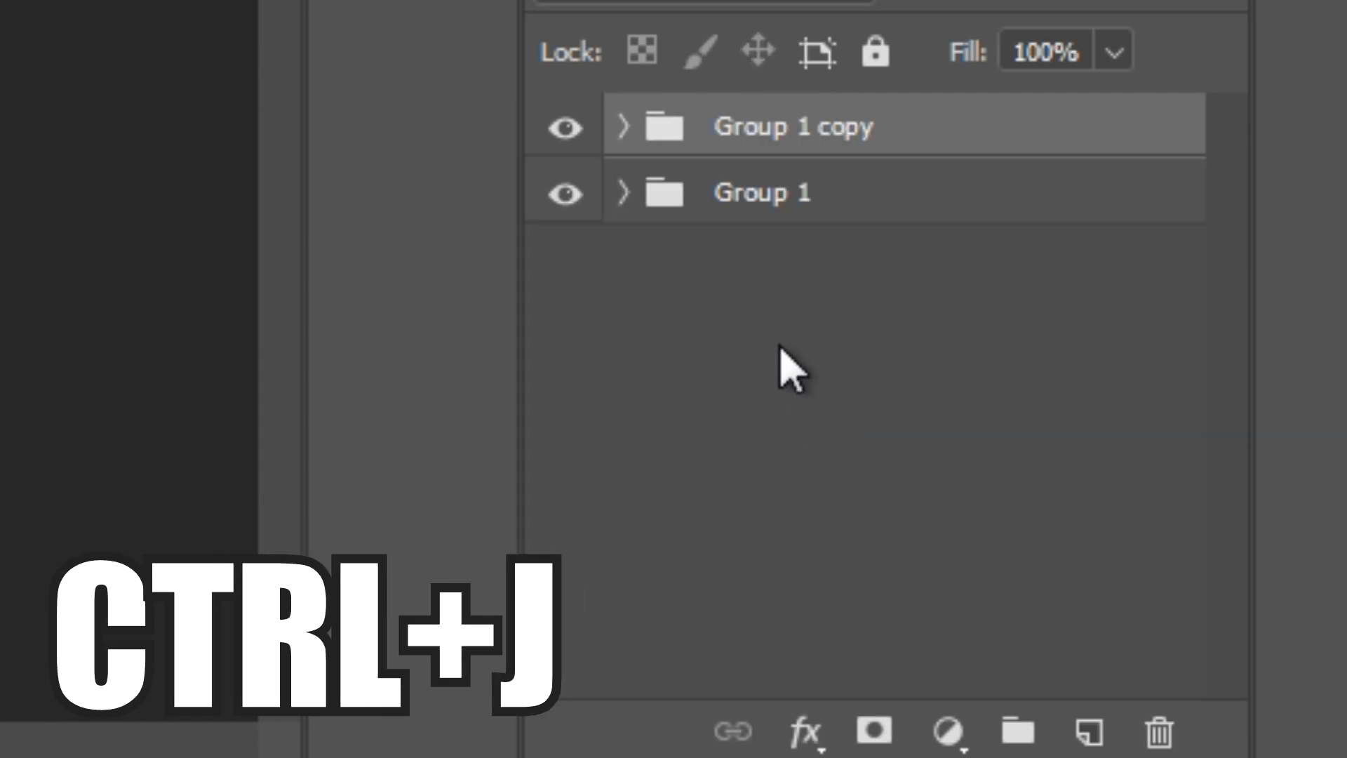
key(ctrl+e)
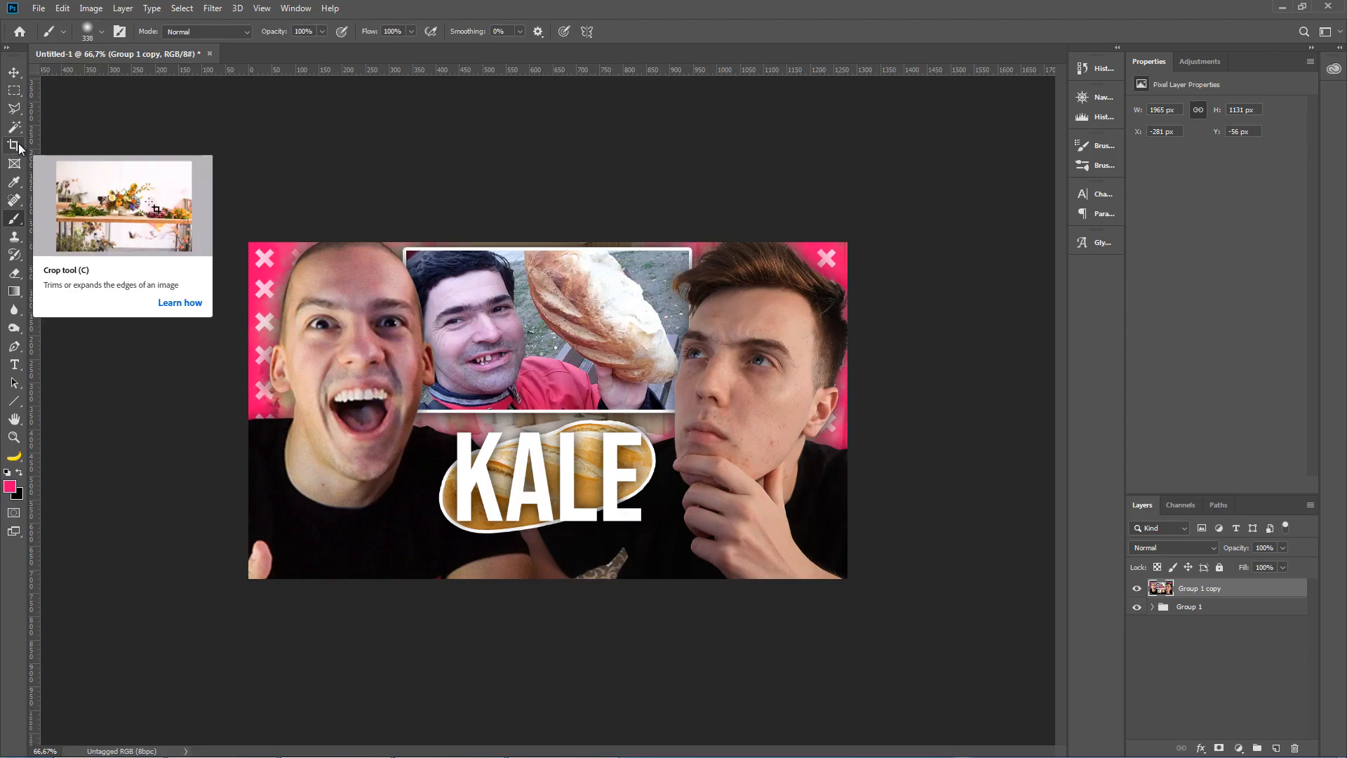
Step: Crop the merged layer to the existing 16:9 canvas, deleting the pixels outside it
click(14, 145)
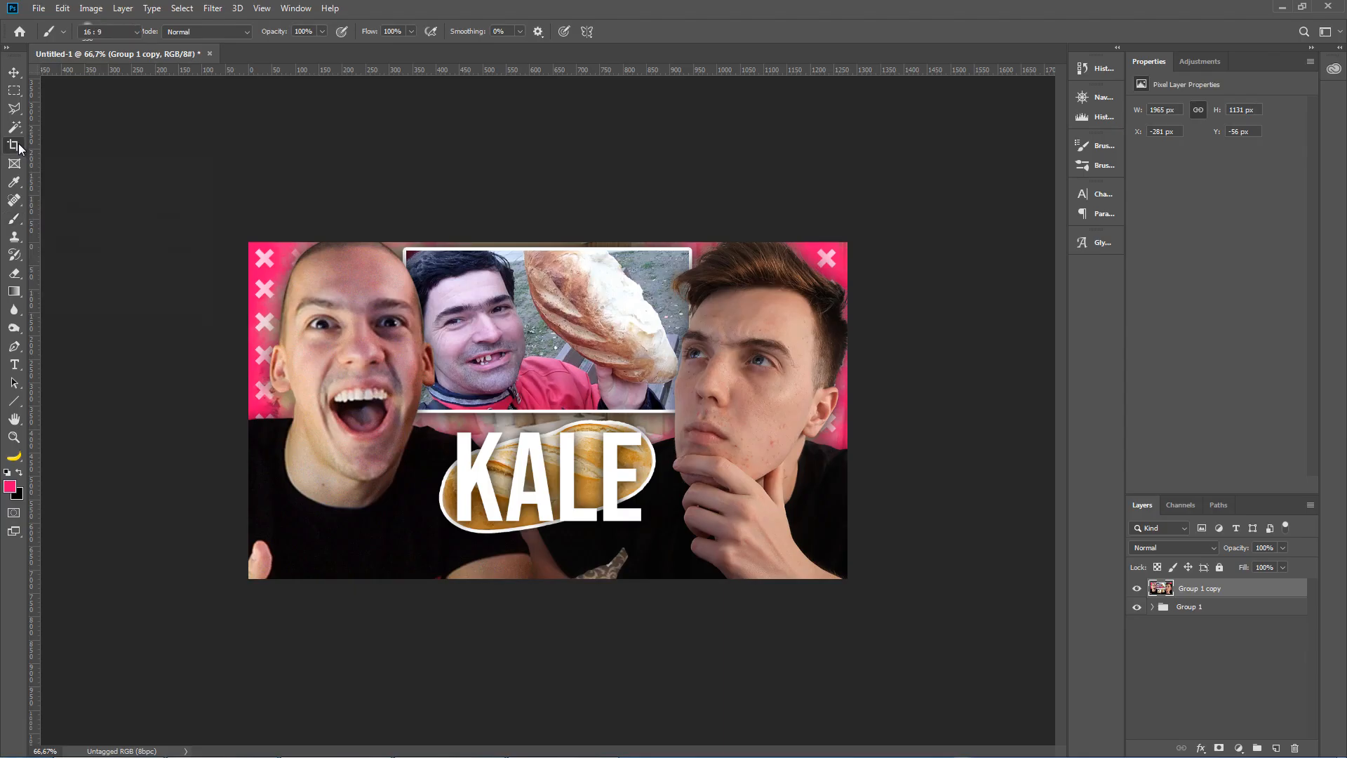
click(164, 313)
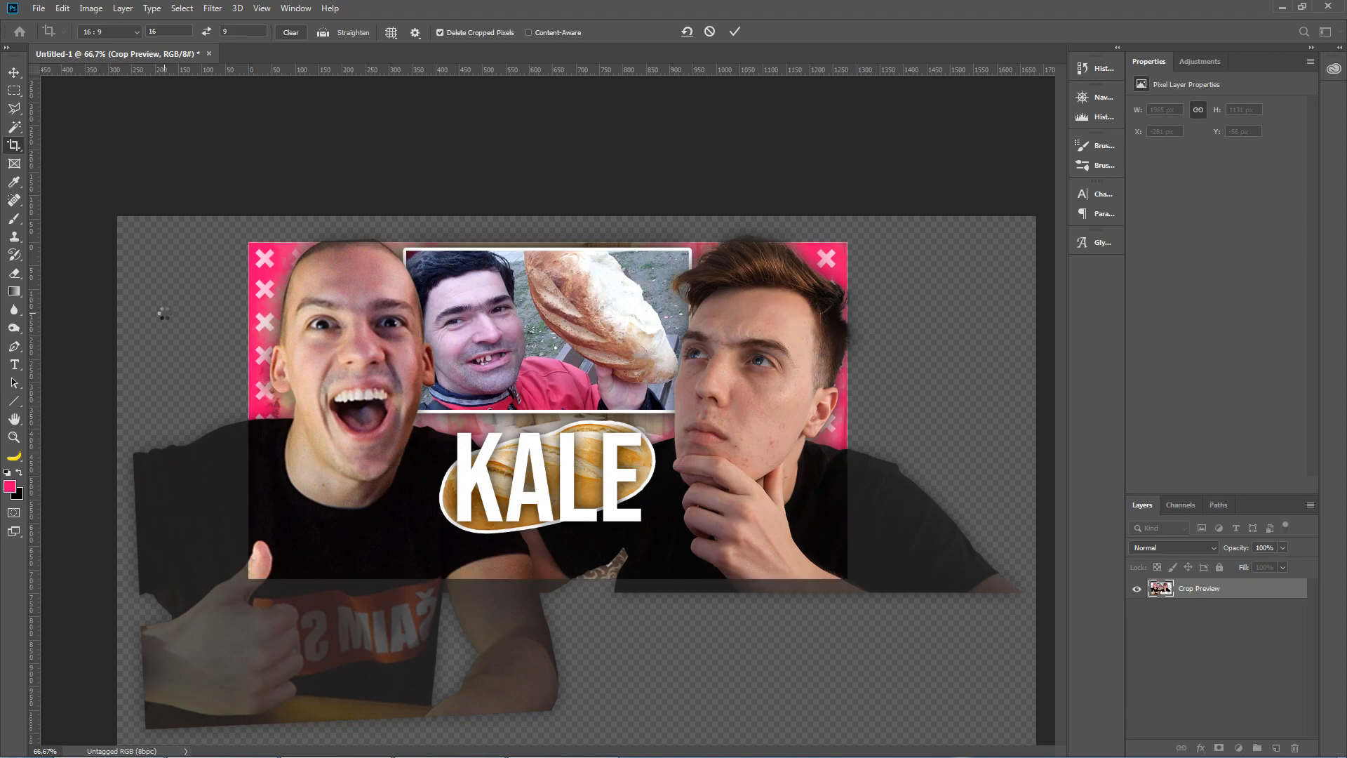
key(Return)
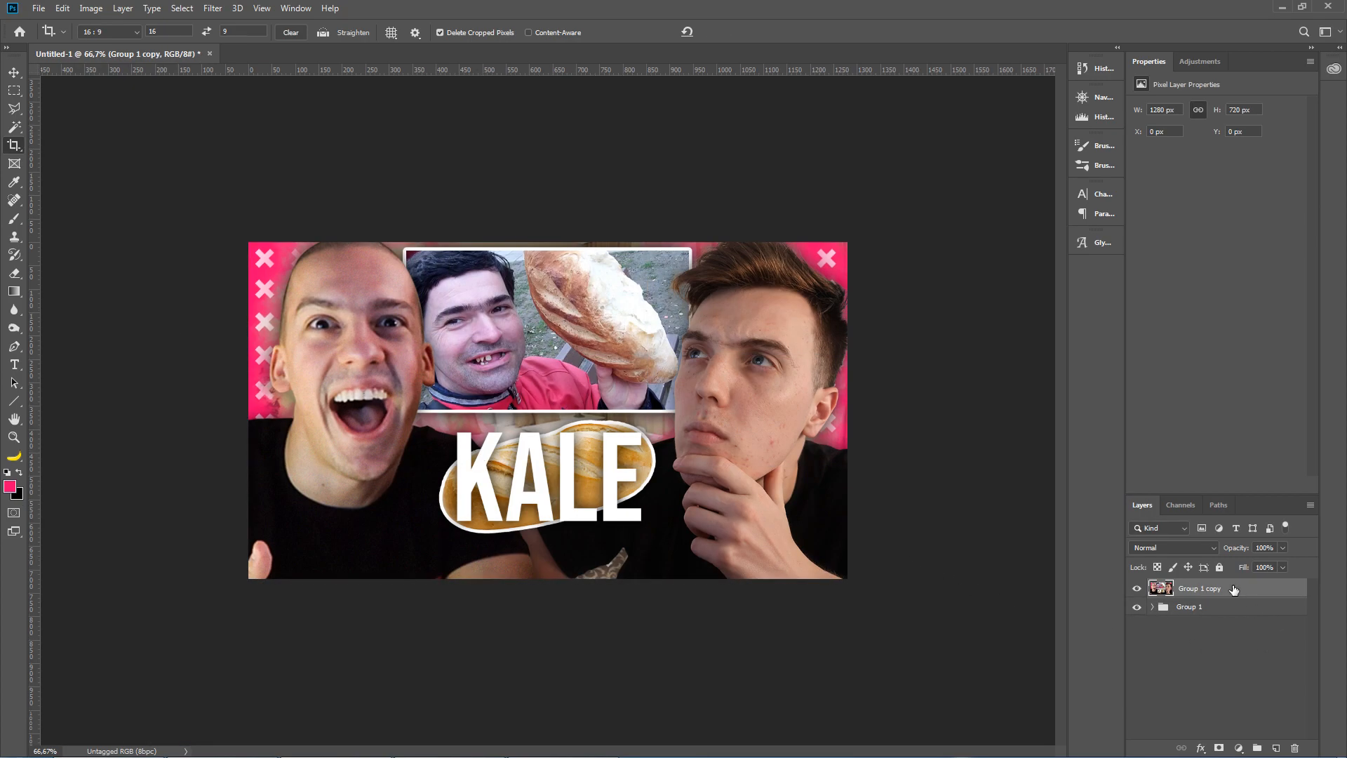
Step: Convert the merged group copy into a smart object
right_click(1233, 589)
click(1106, 30)
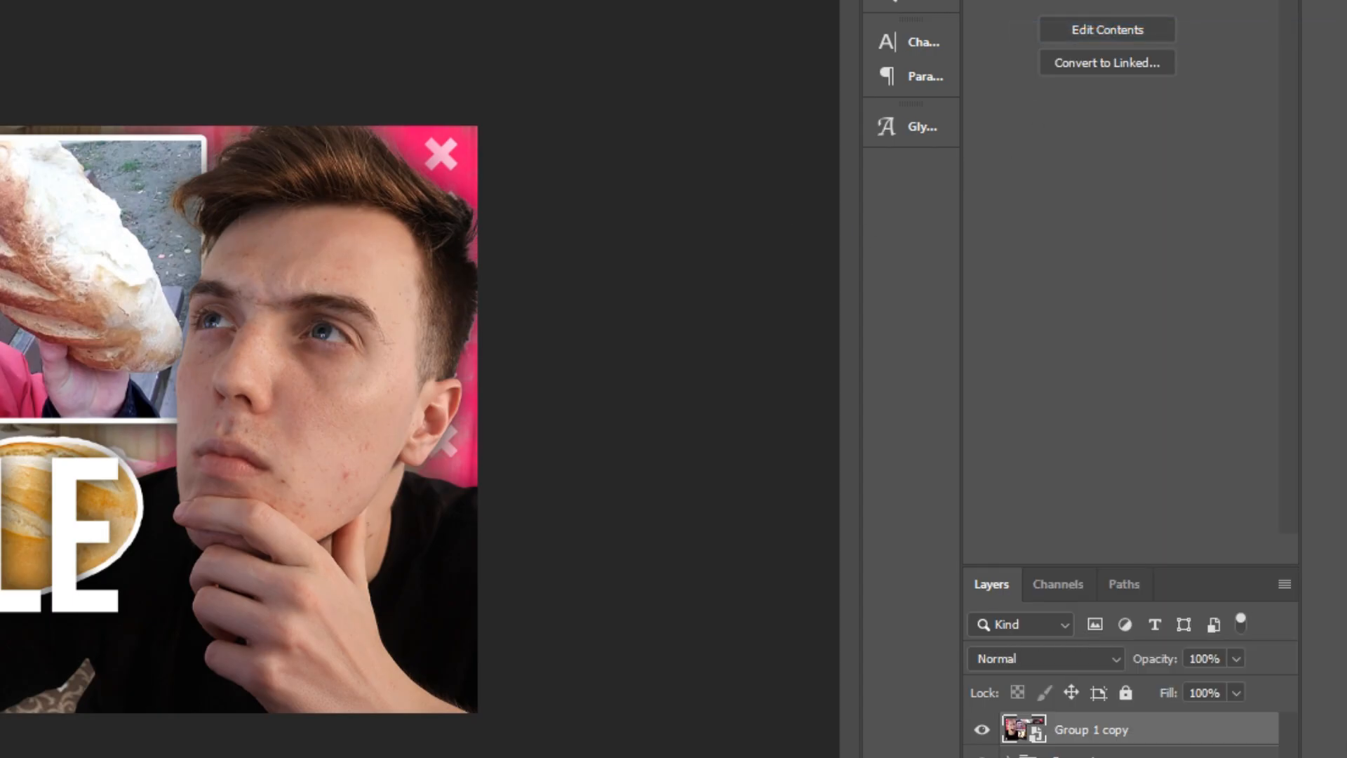
Step: Open the Camera Raw filter on the merged copy and set temperature +7, tint +44, exposure -0.40, contrast +9, highlights -40, shadows +66 and whites +86
click(0, 0)
click(491, 261)
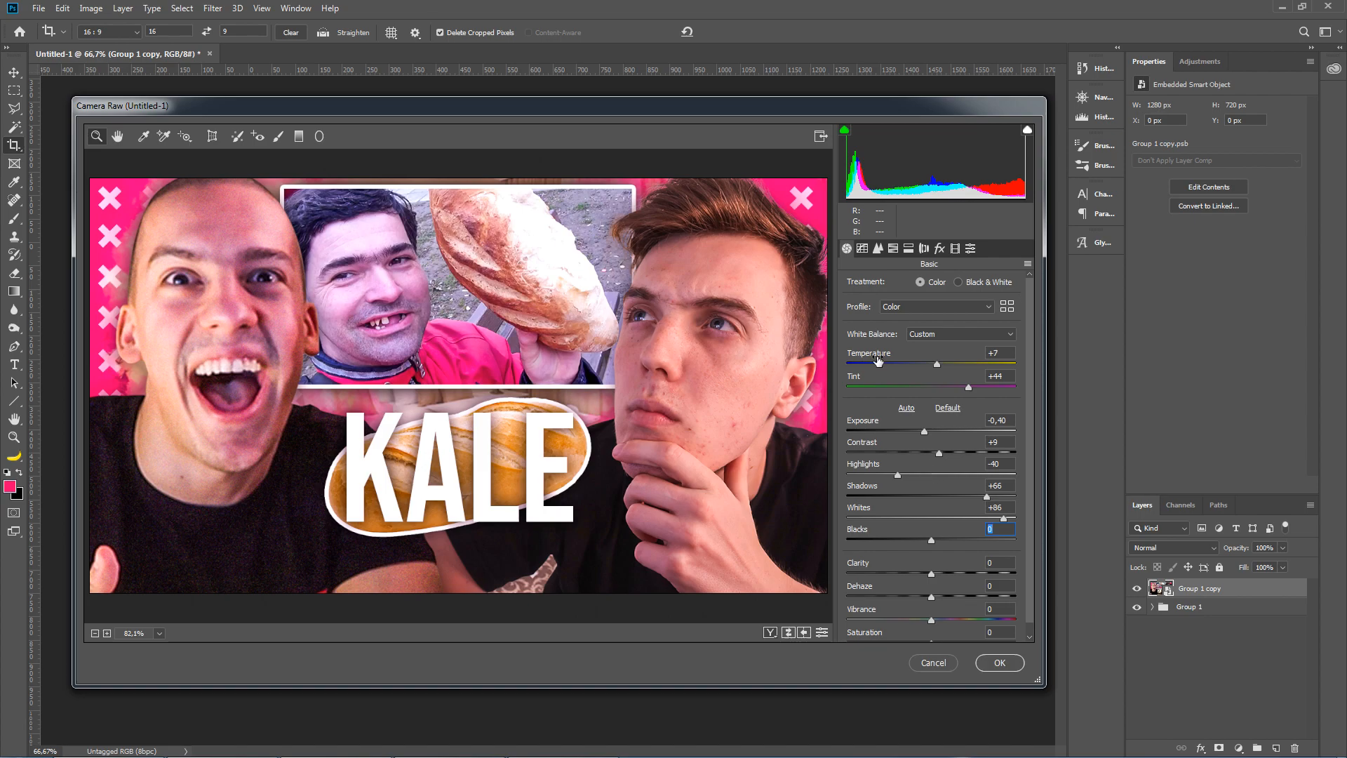
Step: Add a slight split-toning saturation to the shadows and set the calibration hues to red -19, green +22 and blue -48
click(909, 248)
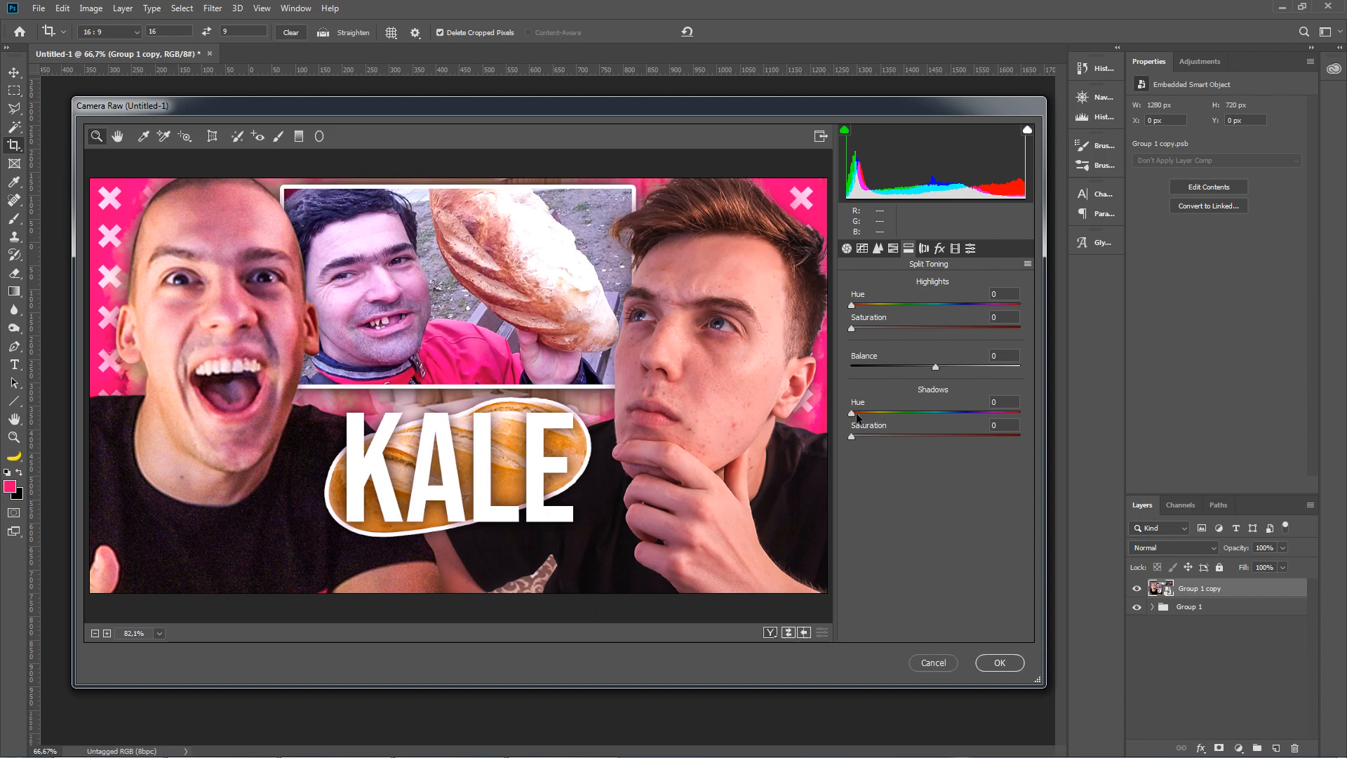
mouse_move(852, 436)
mouse_down()
mouse_move(898, 438)
mouse_move(877, 441)
mouse_up()
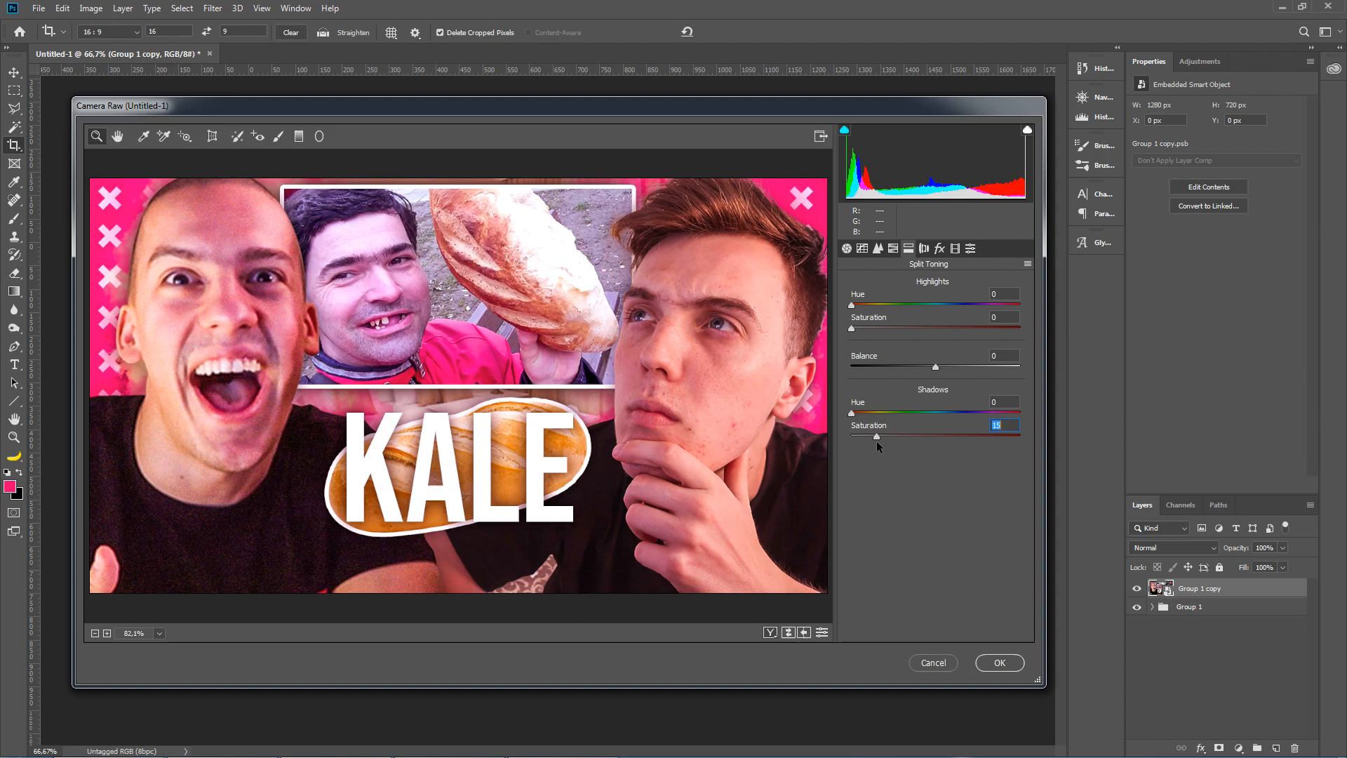
drag(877, 440, 866, 441)
click(954, 251)
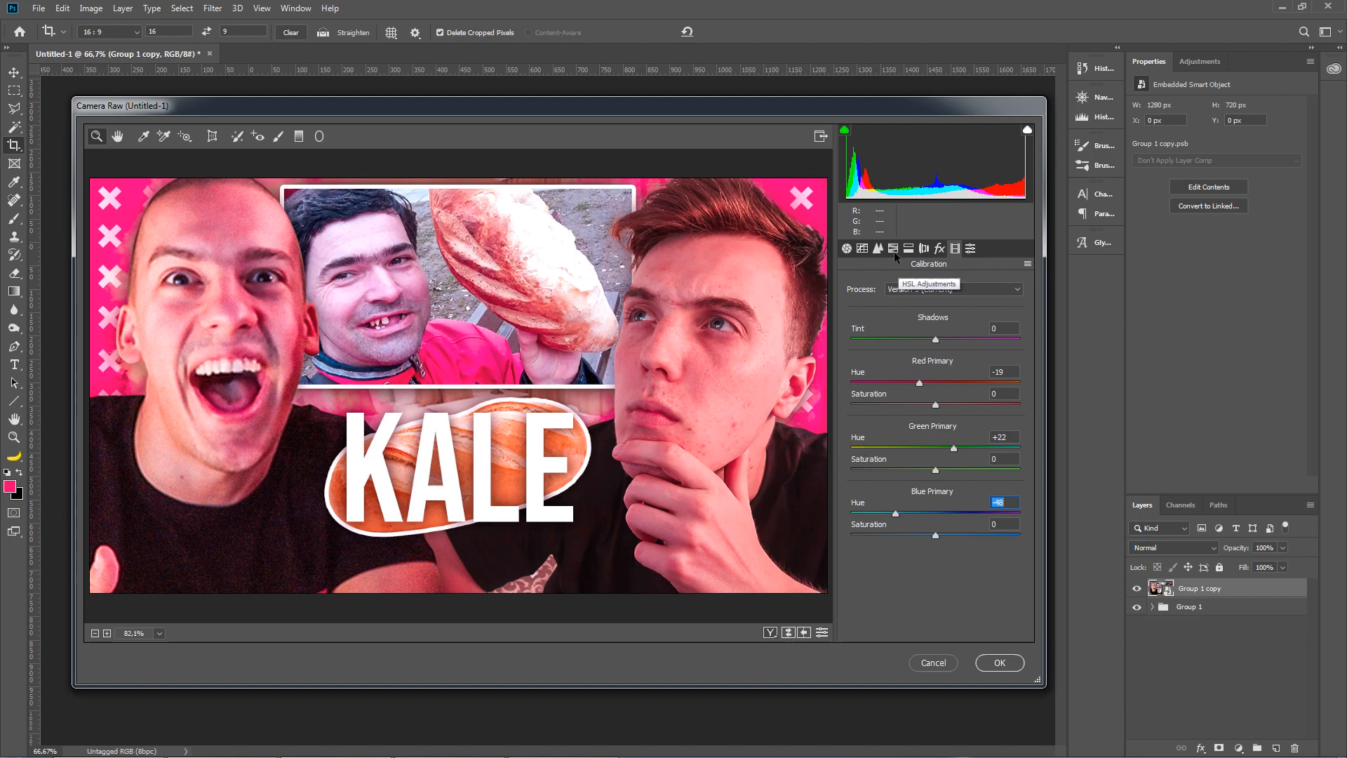
Step: Add grain with an amount of 20, size 25 and roughness 50, check it up close, and apply the Camera Raw filter
click(937, 251)
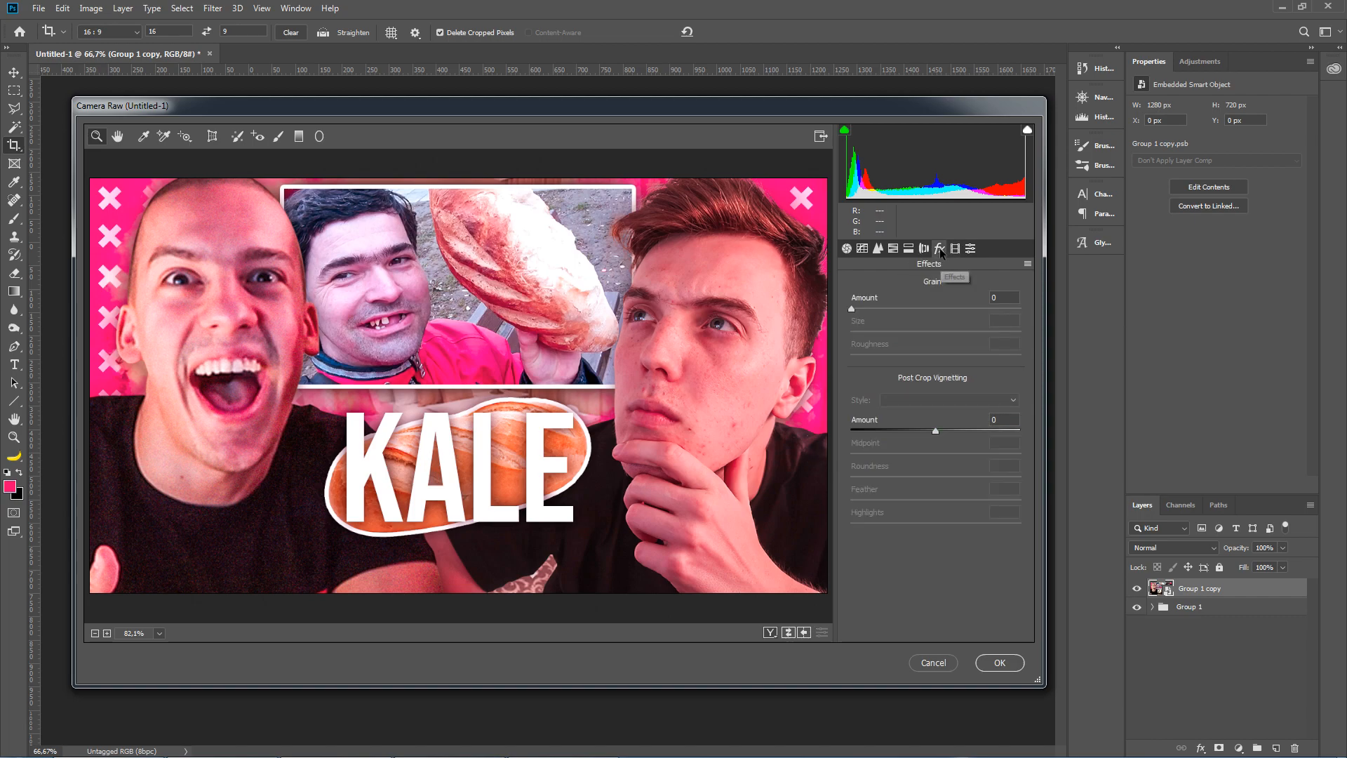
key(ctrl+plus)
key(ctrl+plus)
drag(853, 306, 883, 309)
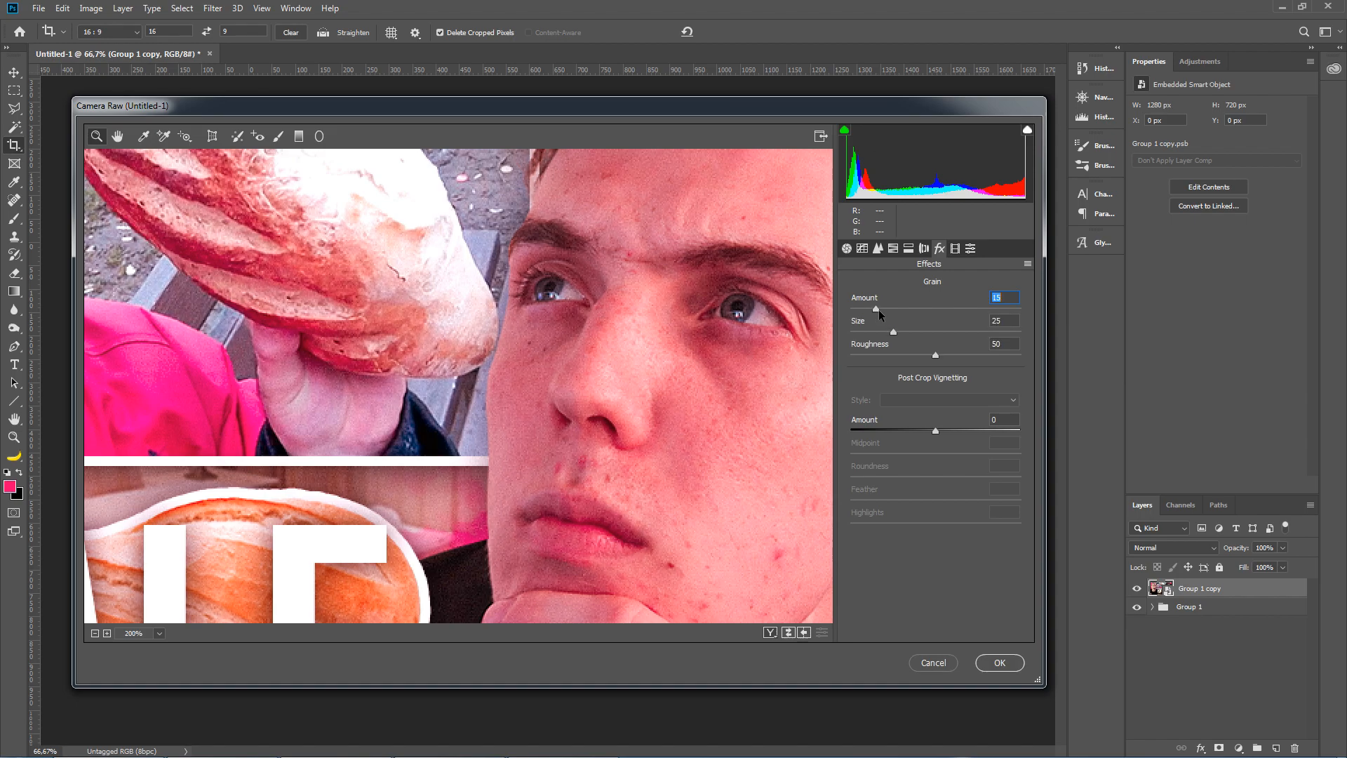
key(ctrl+minus)
click(309, 519)
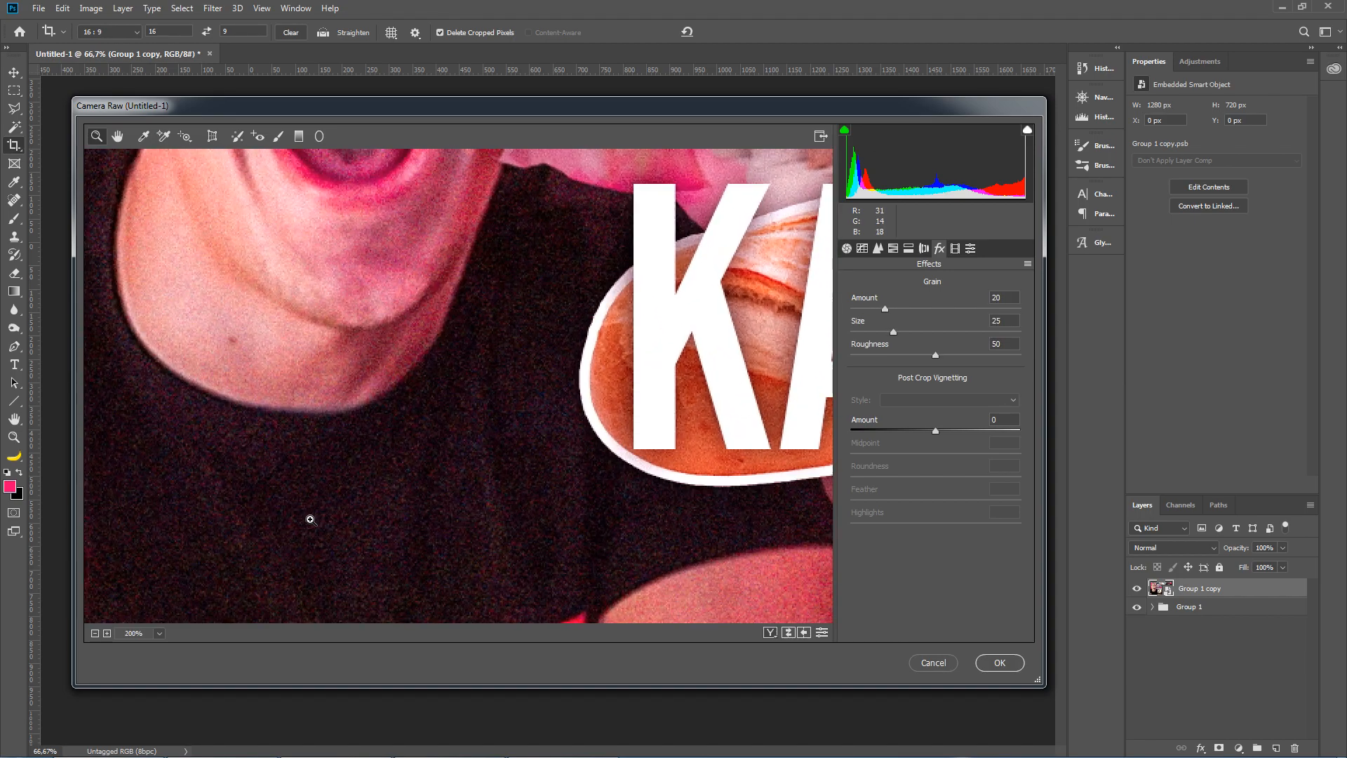
key(ctrl+minus)
key(ctrl+minus)
key(ctrl+minus)
key(ctrl+plus)
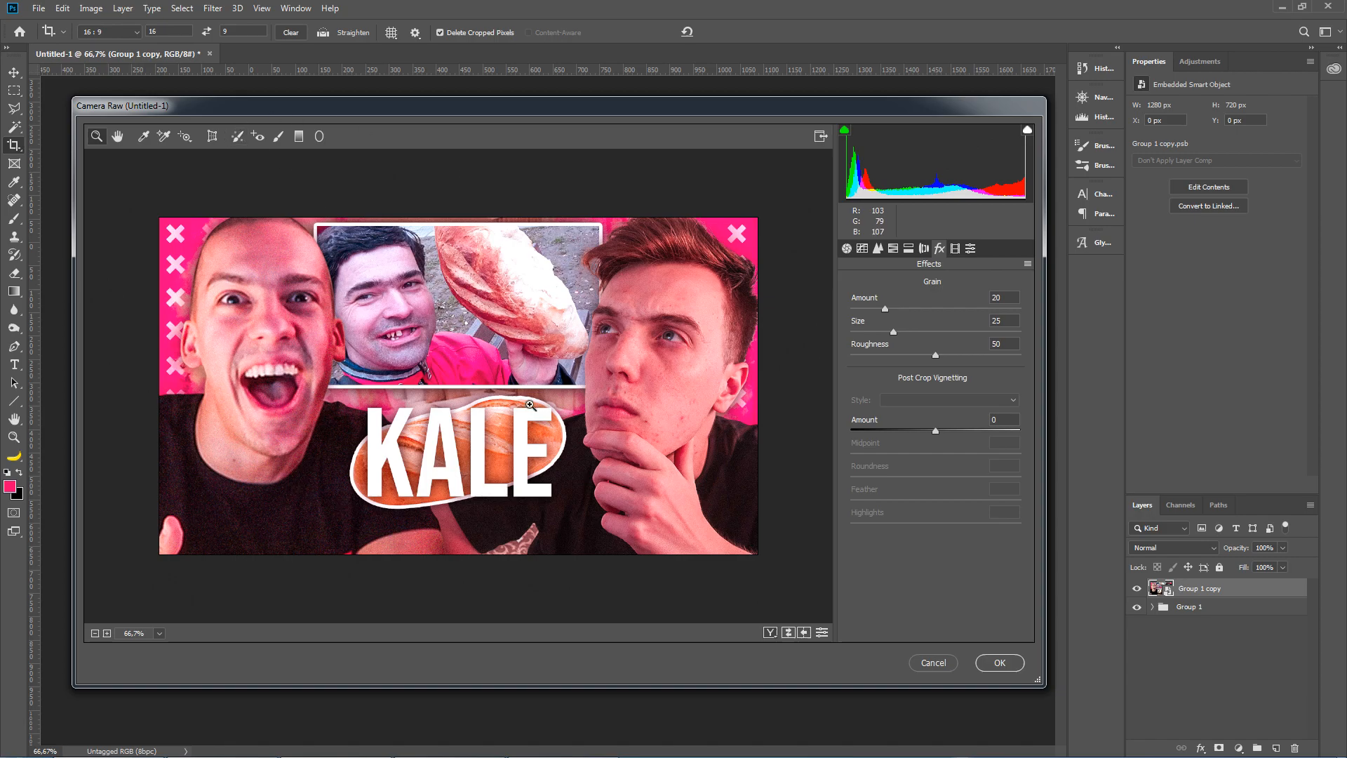
key(Return)
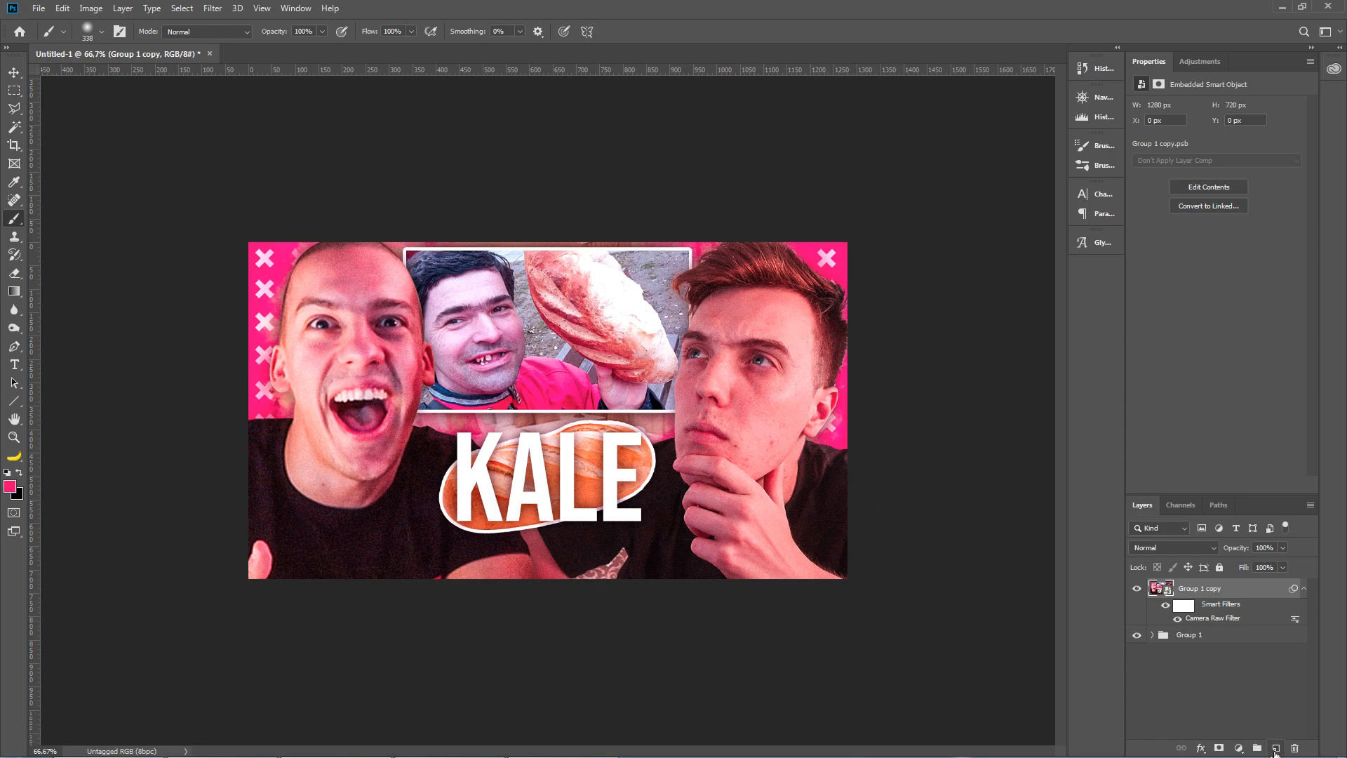
Step: On a new layer, paint pink glows with a Soft Round brush of 338 px over the thumbnail's left edge, centre, upper right and right edge
click(1276, 747)
right_click(481, 460)
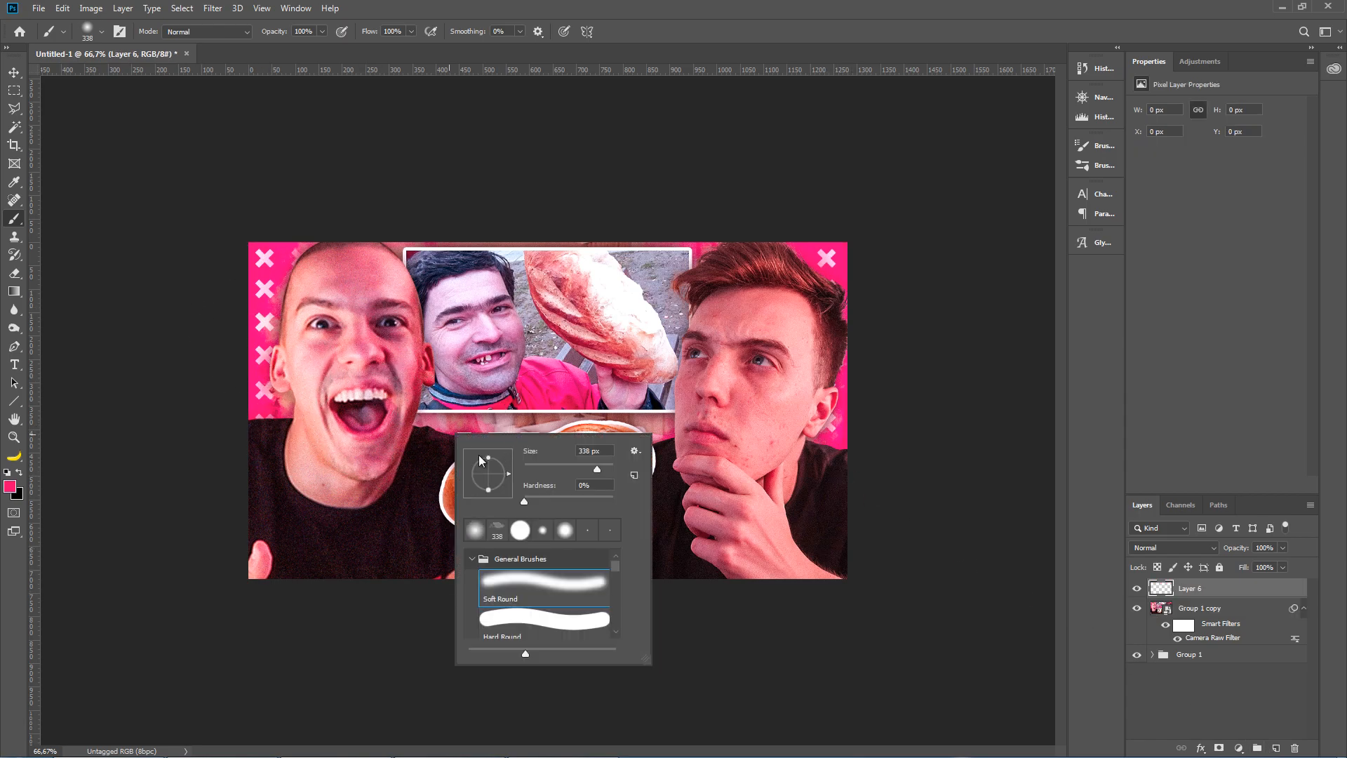
key(Return)
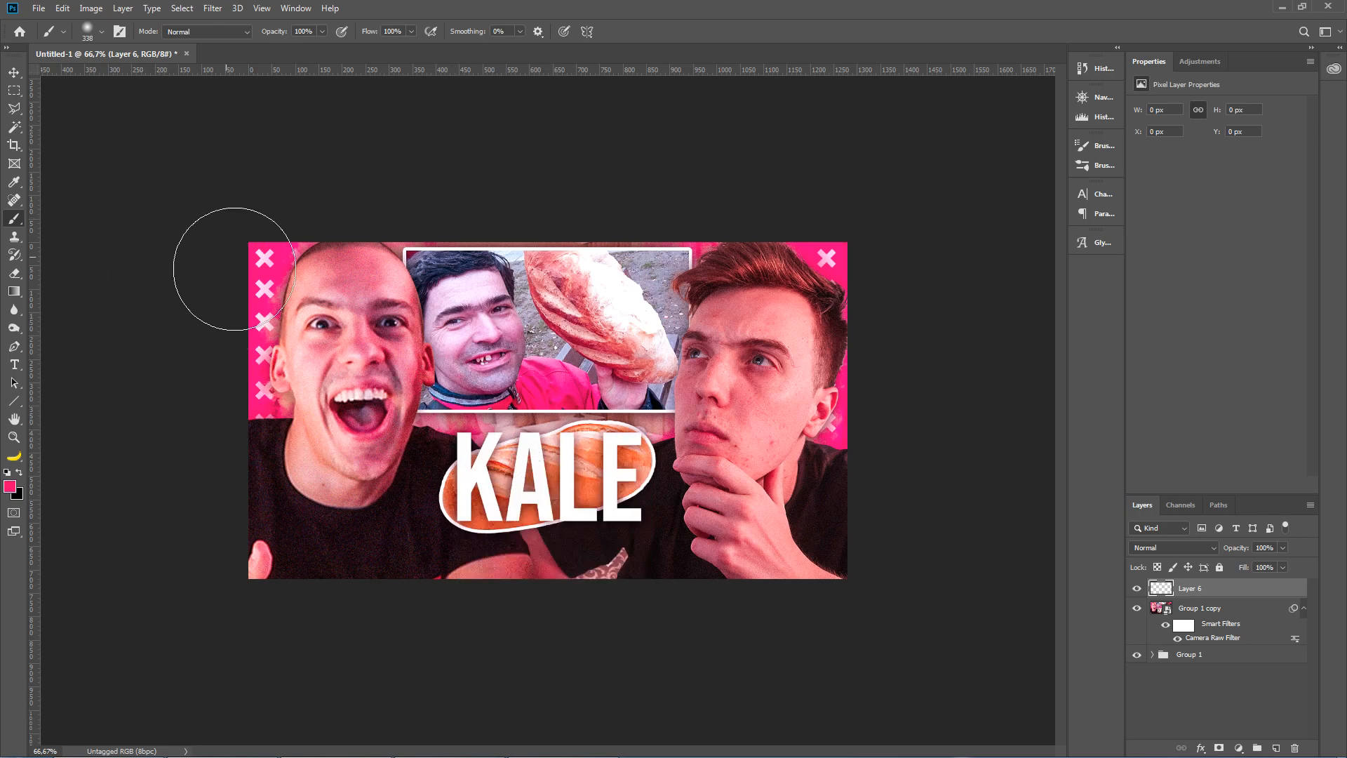
mouse_move(240, 381)
mouse_down()
mouse_move(259, 397)
mouse_move(234, 301)
mouse_move(256, 241)
mouse_move(274, 253)
mouse_up()
drag(519, 393, 463, 449)
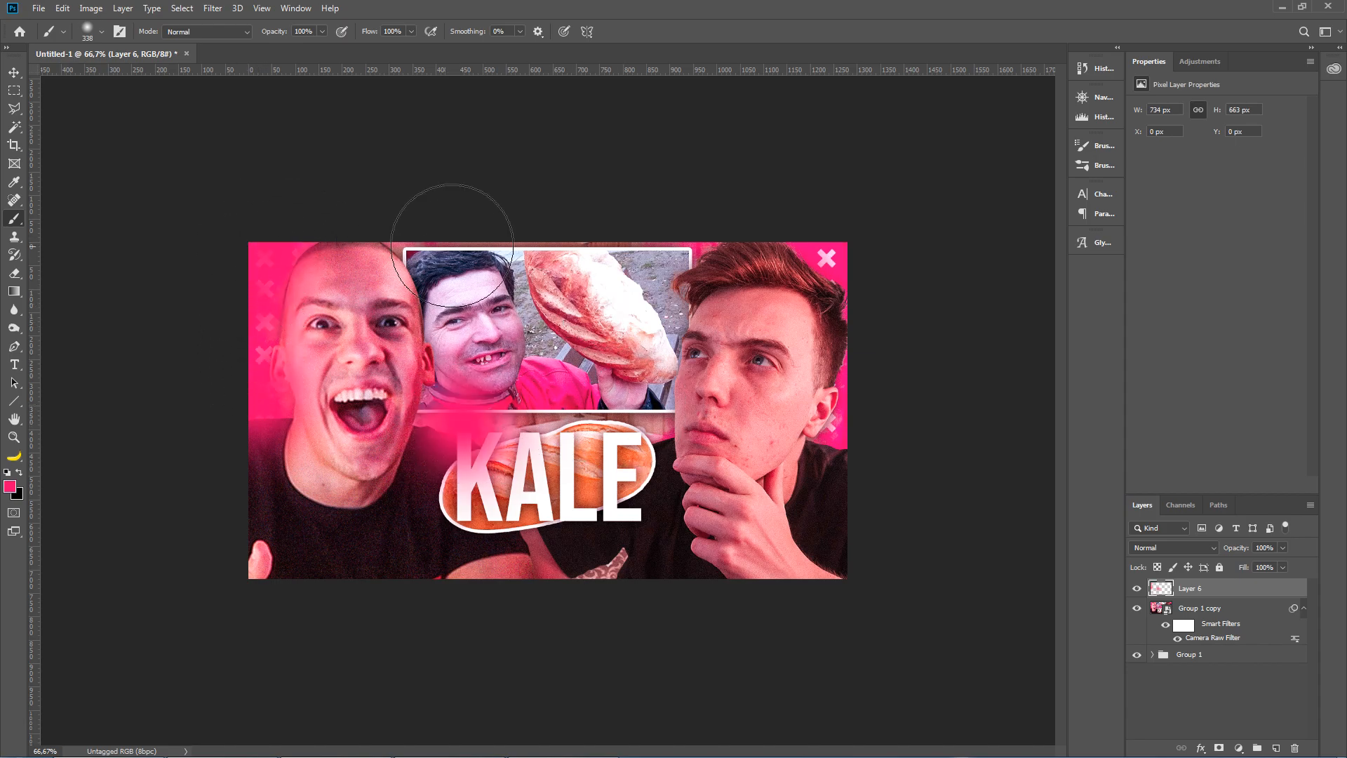
drag(692, 212, 765, 258)
key(bracketleft)
key(bracketleft)
key(bracketleft)
key(bracketleft)
key(bracketleft)
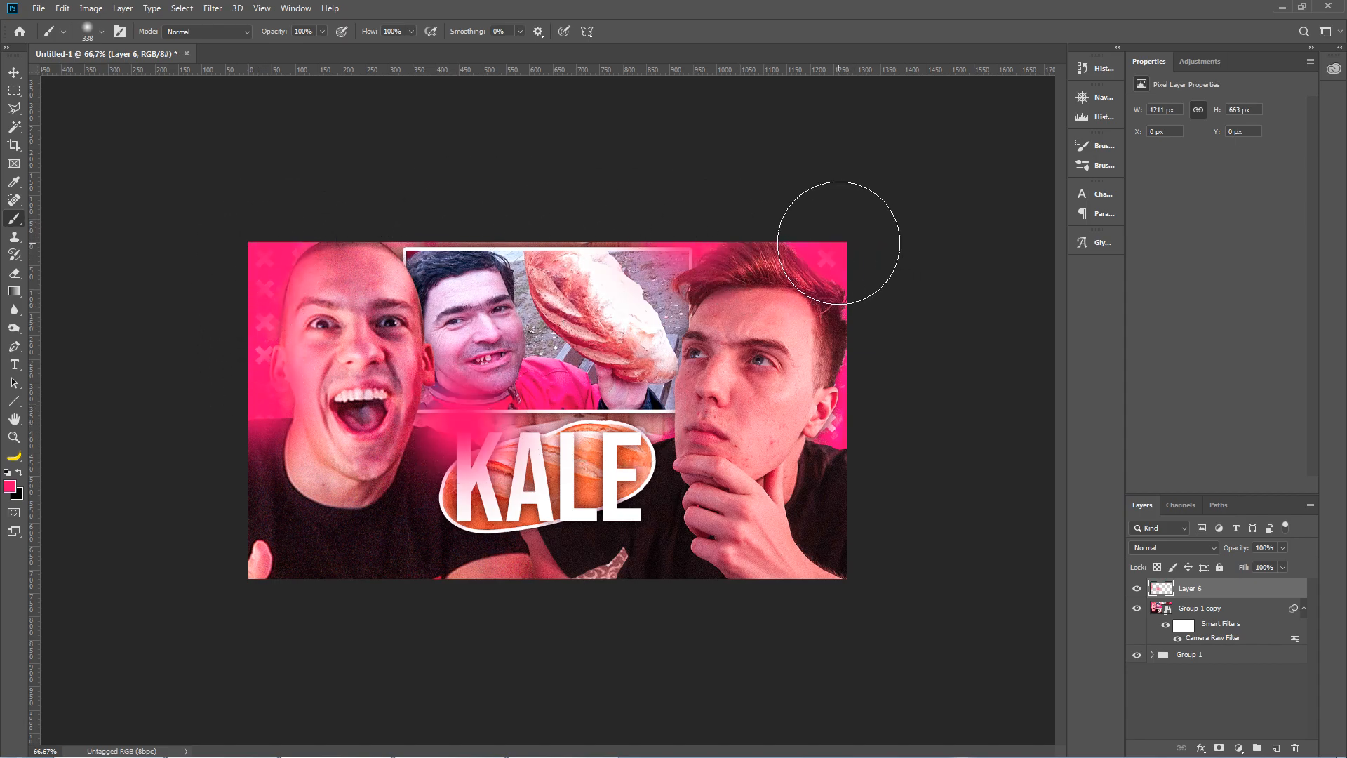
mouse_move(835, 216)
mouse_down()
mouse_move(879, 295)
mouse_move(835, 484)
mouse_up()
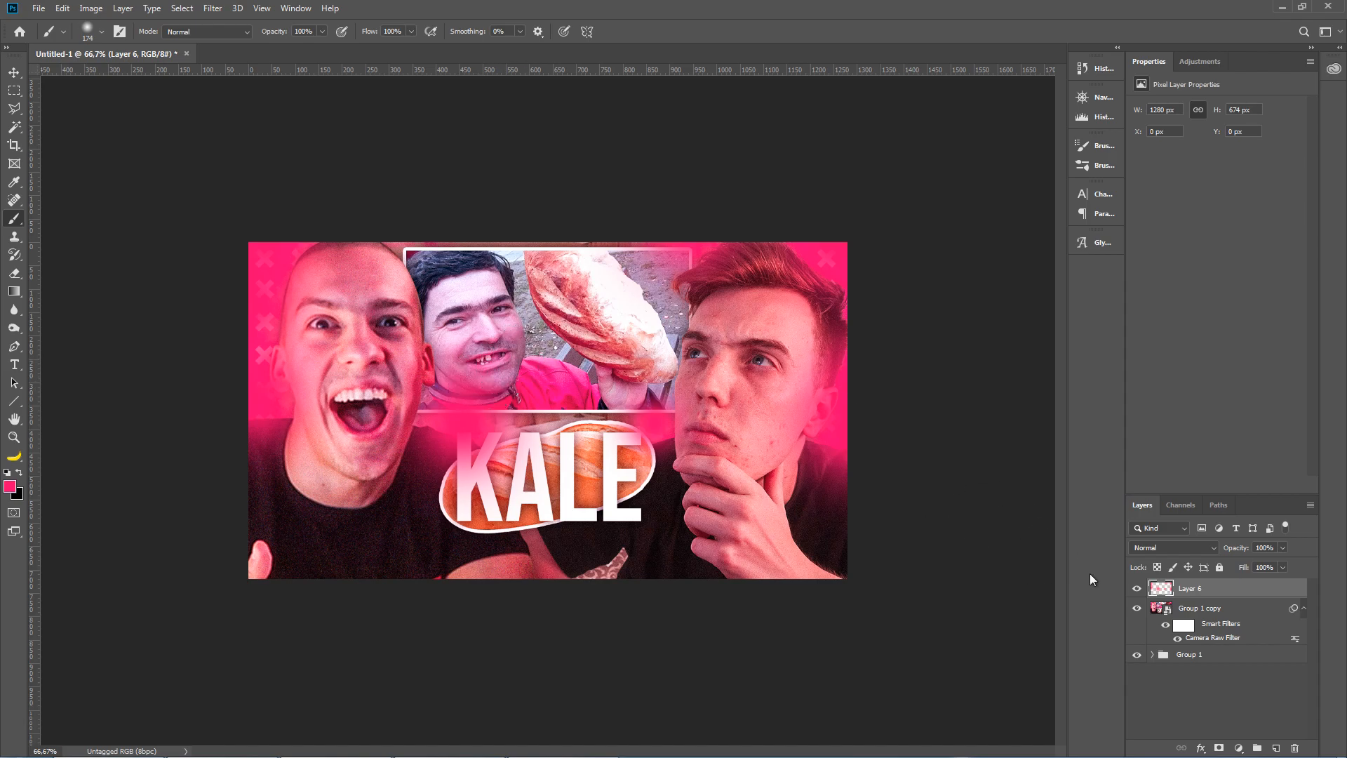
Step: Set the painted glow layer's blend mode to Screen, compare it at 0% and 100% opacity, and set its opacity to 44%
click(1157, 548)
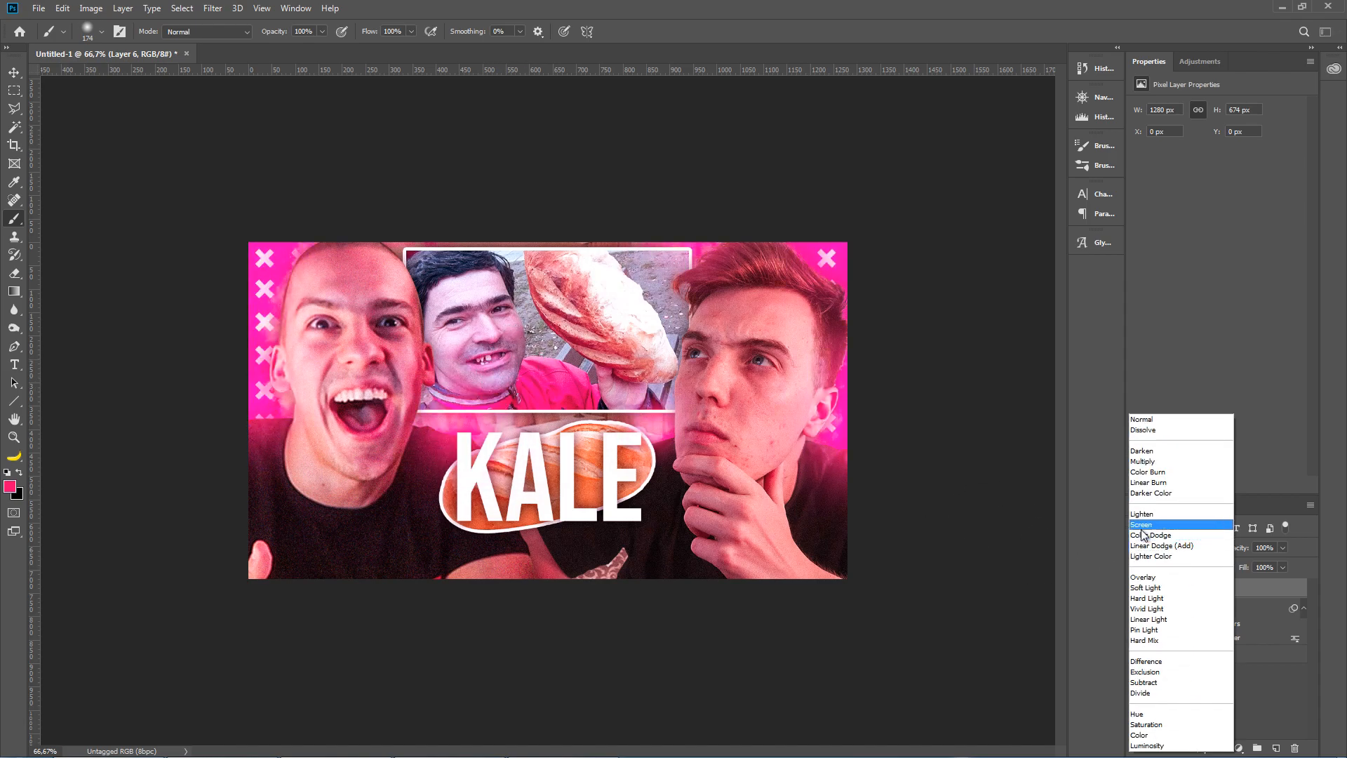
click(1150, 524)
key(Tab)
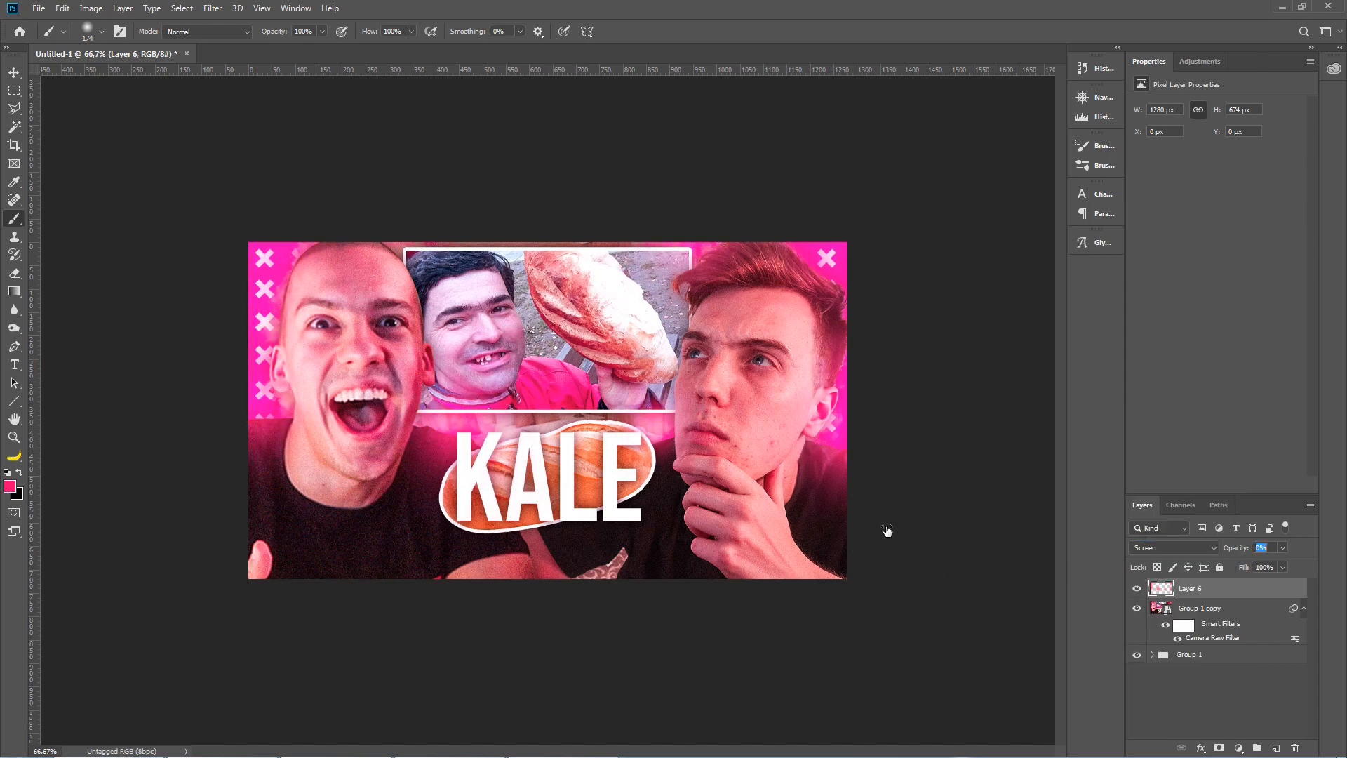
text(0)
key(Return)
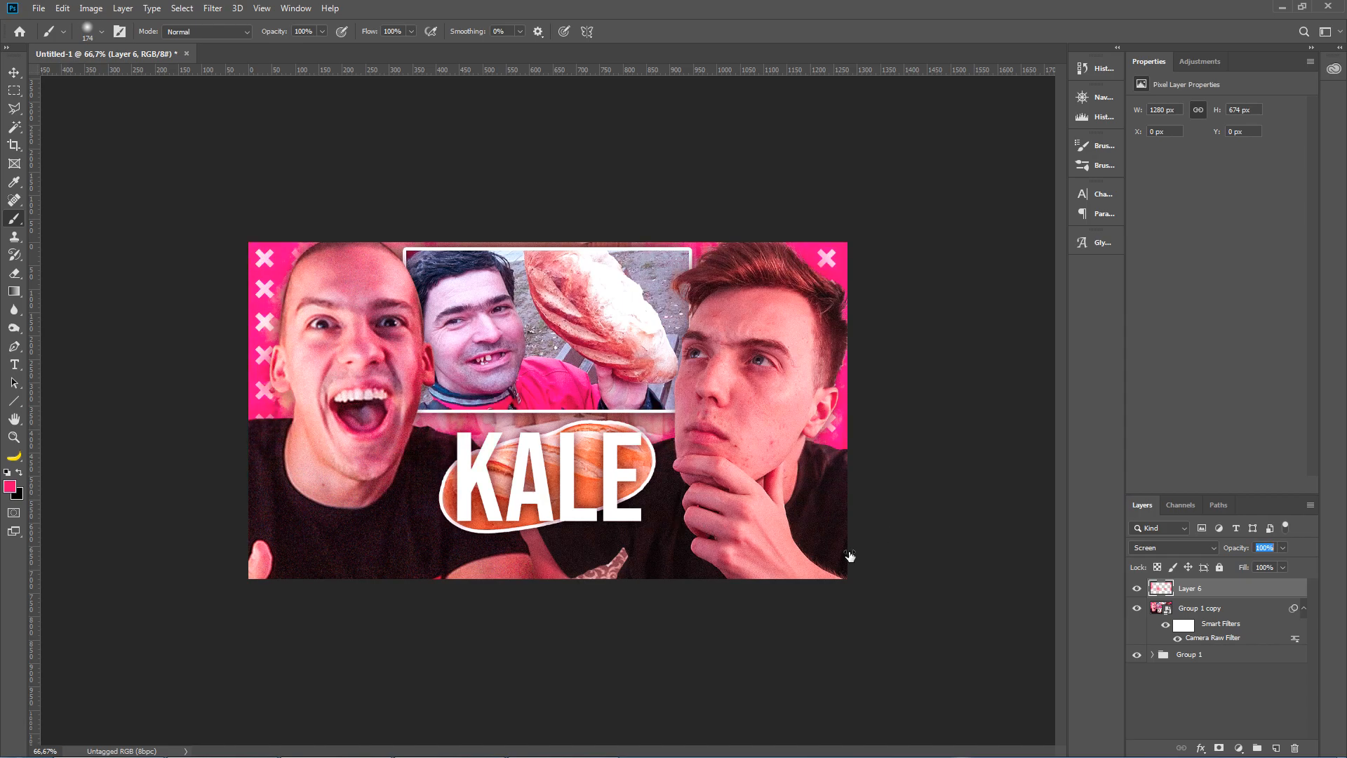
text(100)
key(Return)
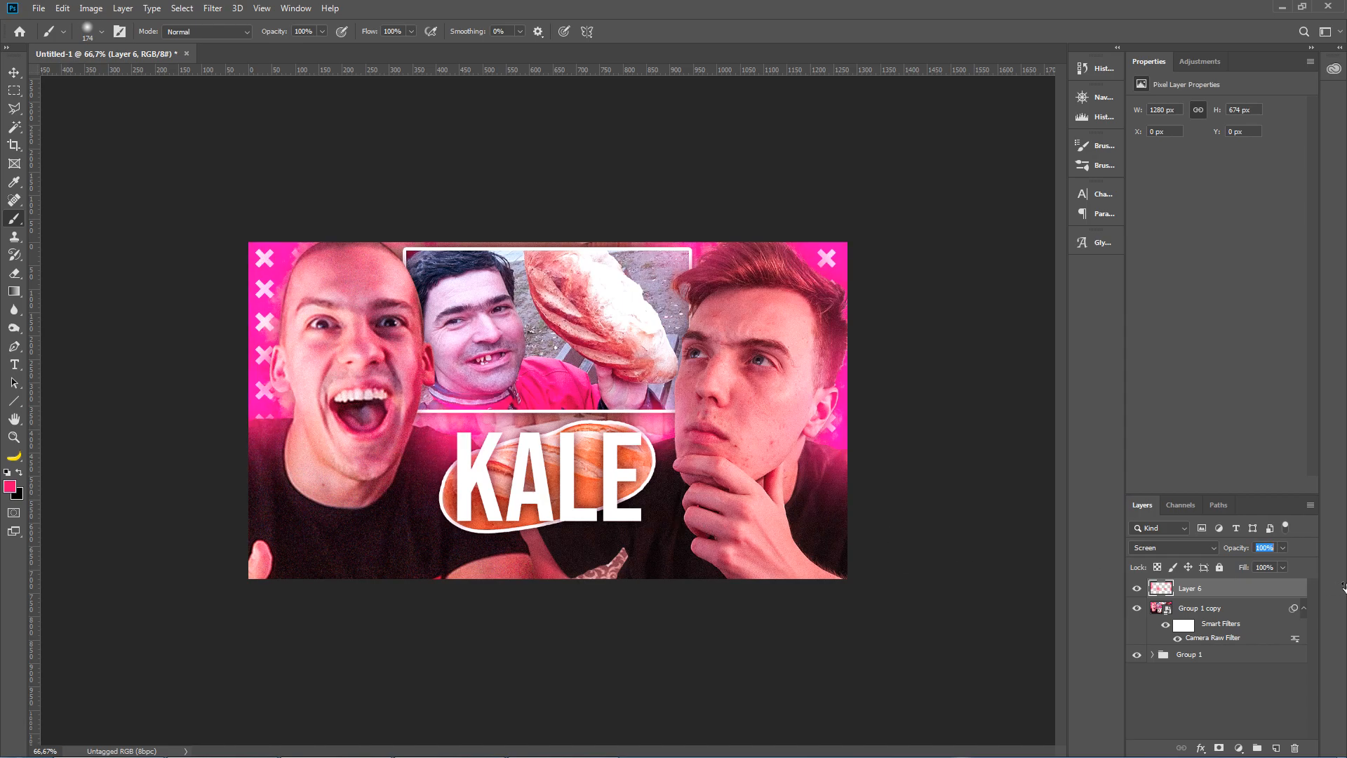
text(44)
key(shift+Tab)
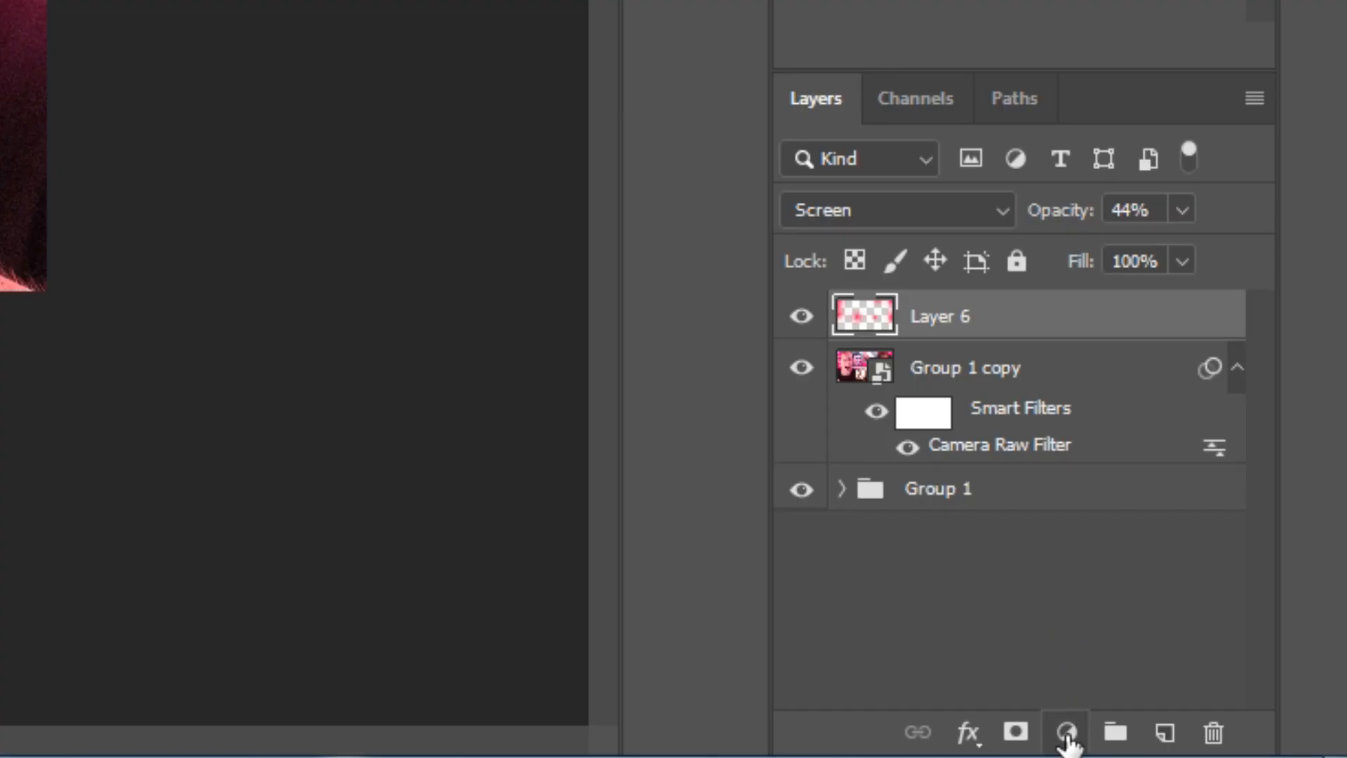
Step: Add an Exposure adjustment layer above the glow layer with the offset at +0.0130 and check the whole thumbnail at a smaller size
click(1067, 732)
click(1131, 300)
drag(1217, 169, 1219, 171)
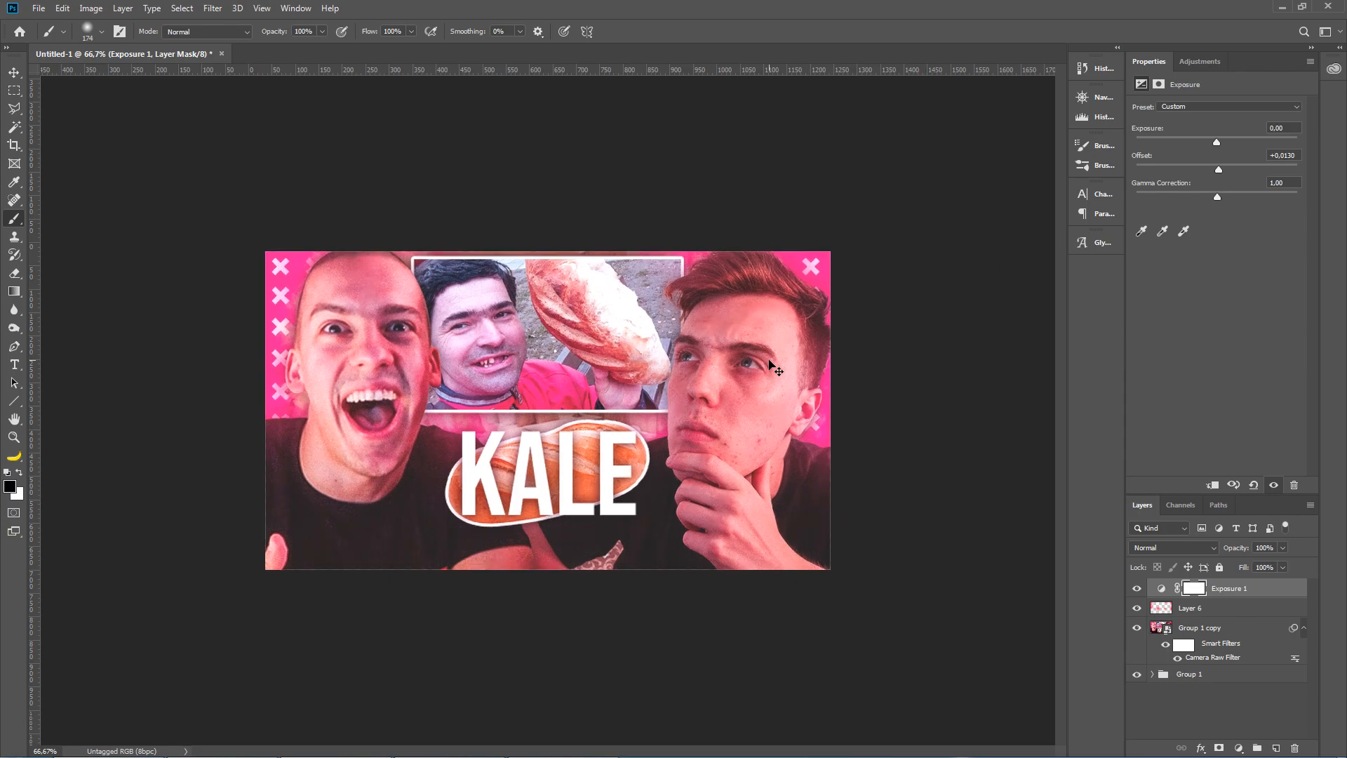
key(ctrl+minus)
key(ctrl+minus)
key(ctrl+plus)
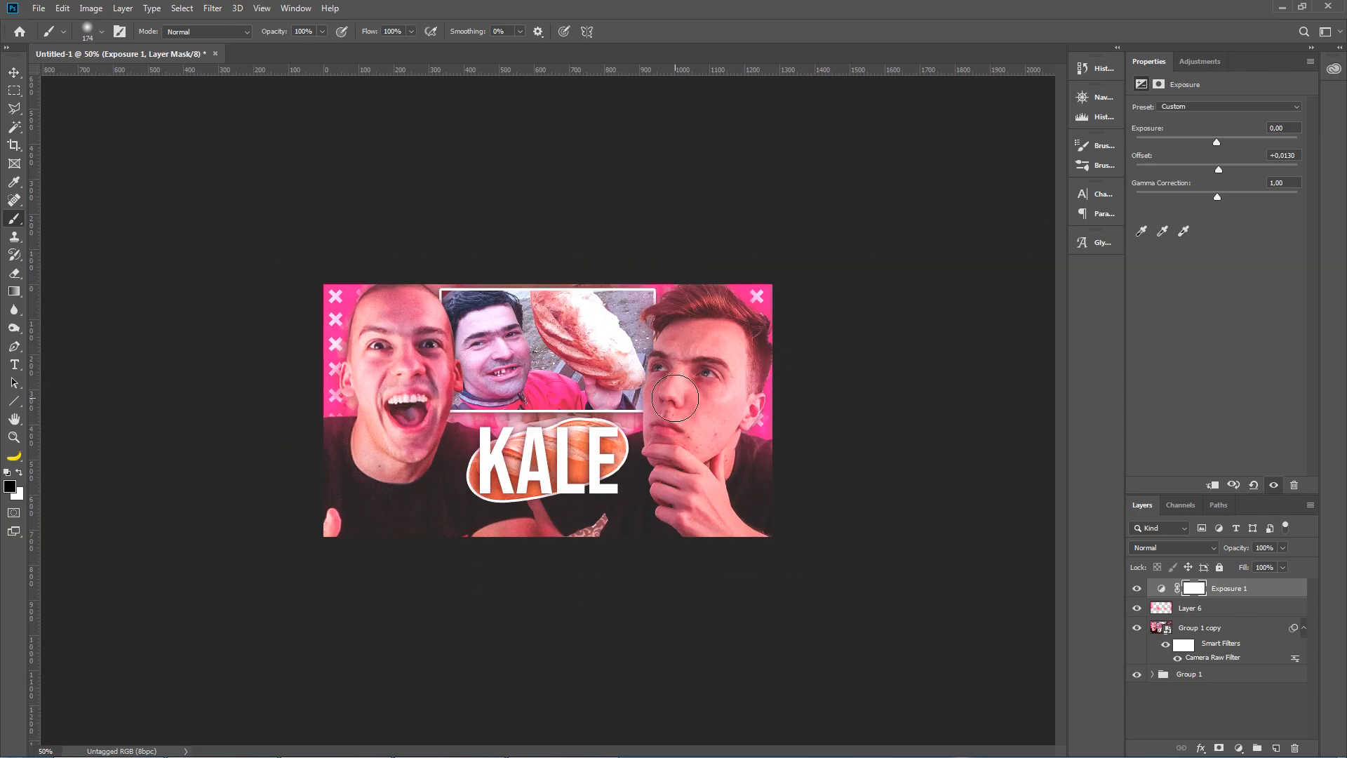